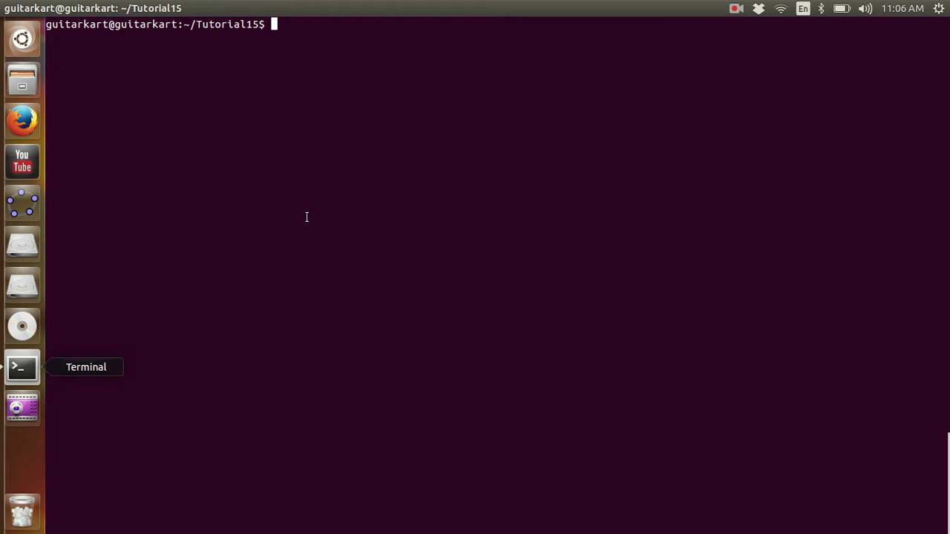
Step: List the Tutorial15 directory contents, and delete out.nam and out.tr from that folder in the file manager
text(ls)
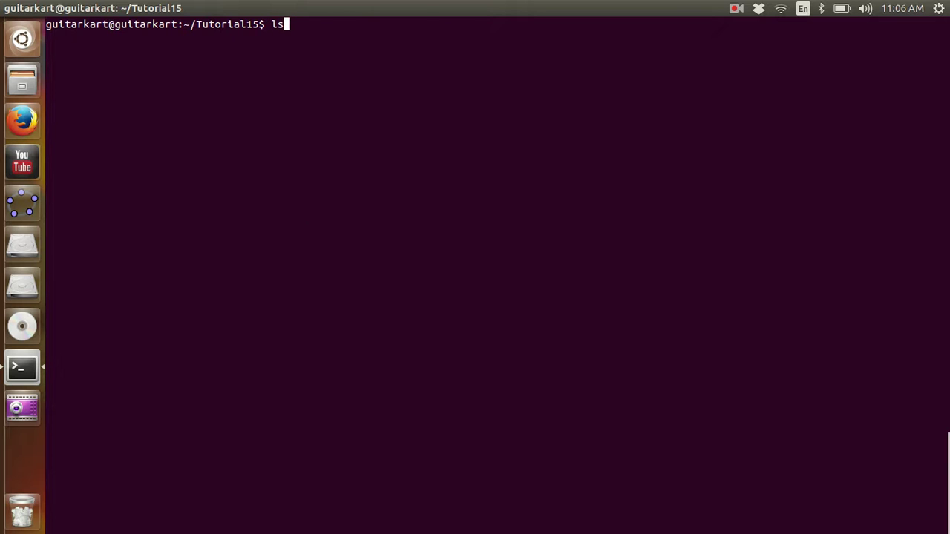
key(Return)
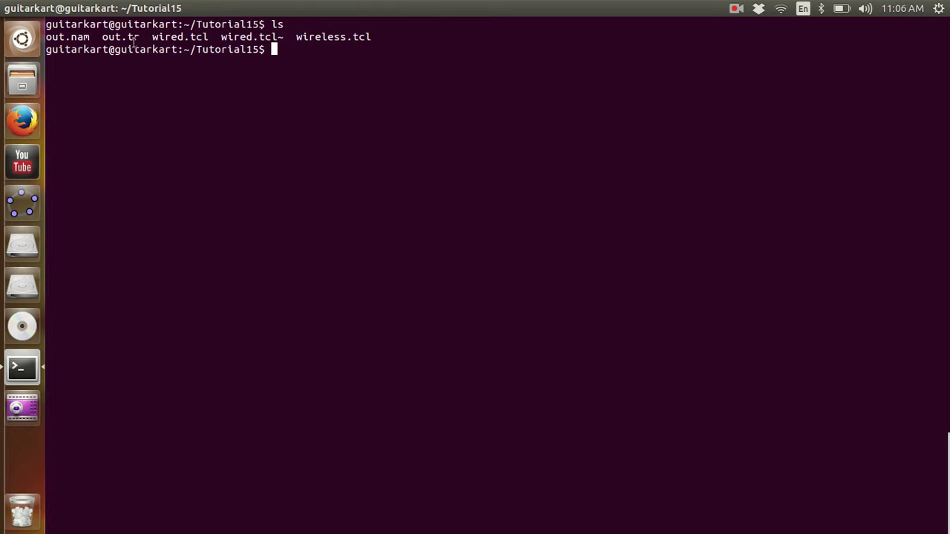
click(22, 80)
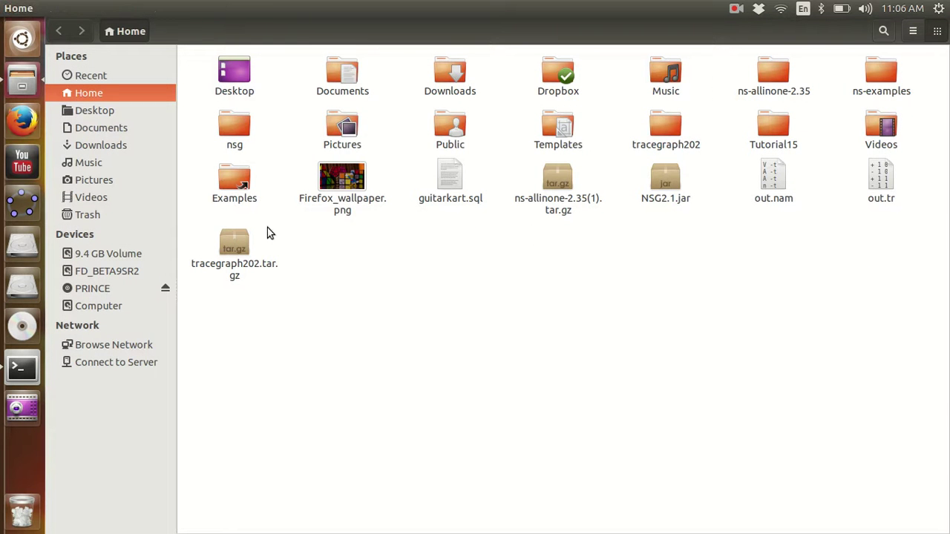
double_click(772, 129)
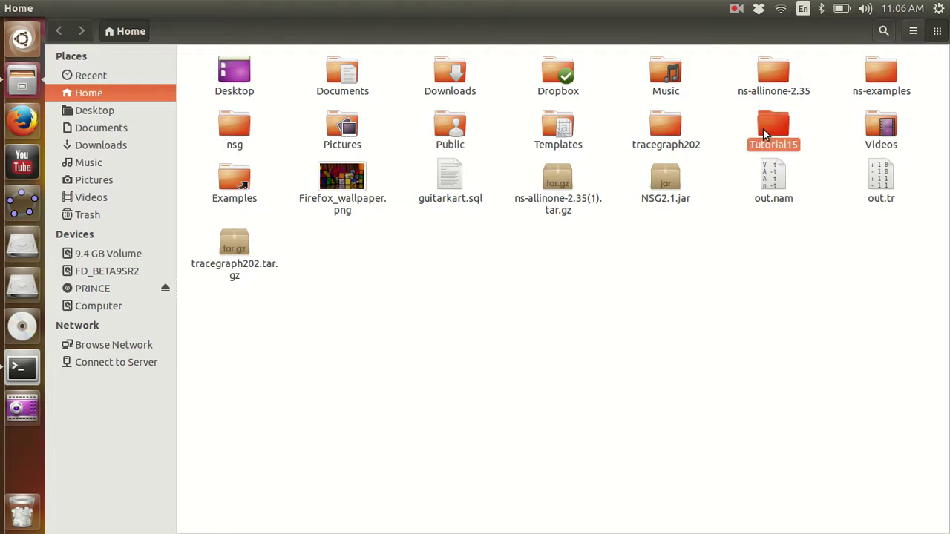
drag(369, 109, 146, 43)
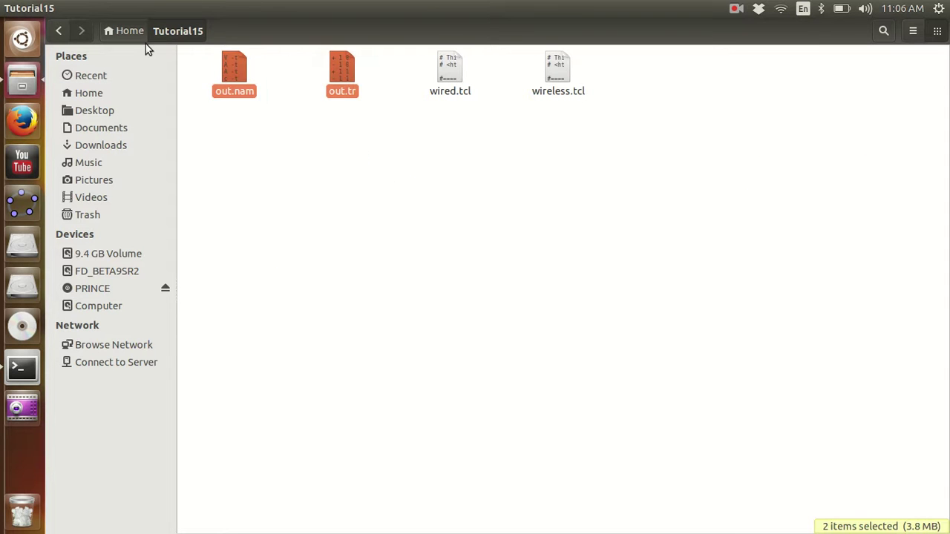
key(Delete)
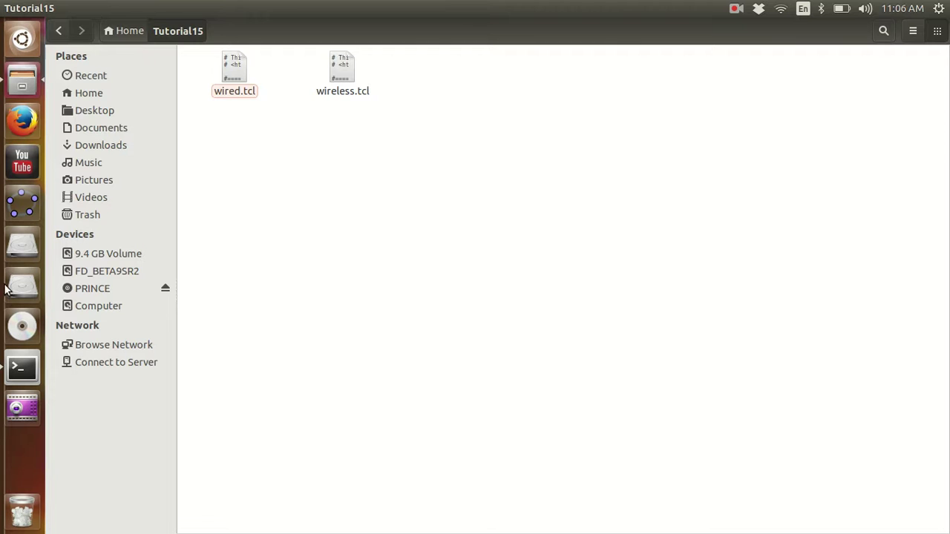
Step: Run the simulation with "ns wired.tcl" in the terminal and play the resulting NAM animation at a 10.0 ms step
click(15, 379)
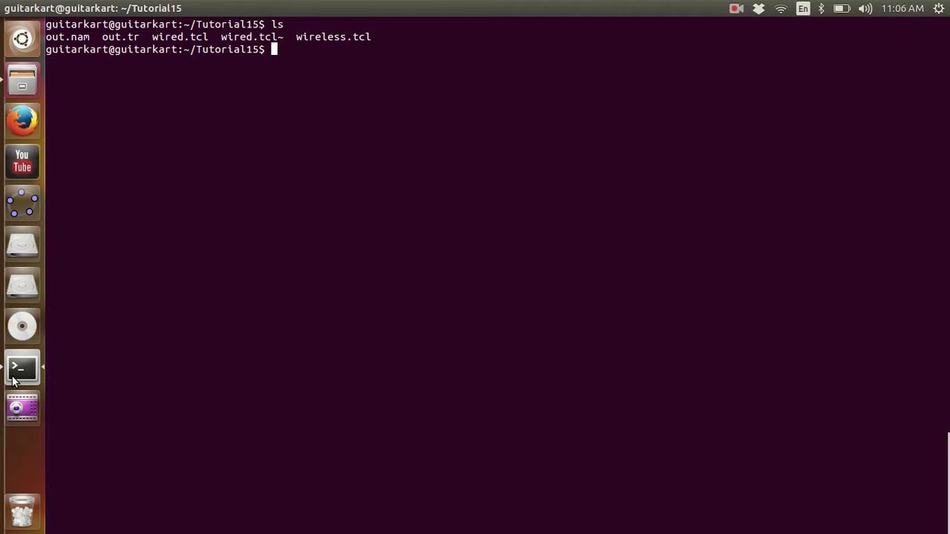
text(ns wired)
key(Tab)
key(Return)
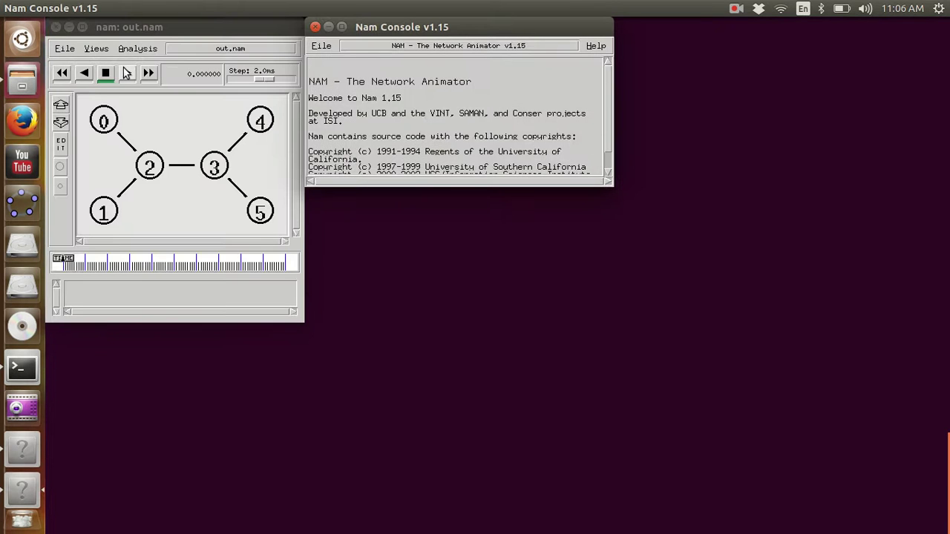
click(127, 72)
drag(264, 80, 271, 83)
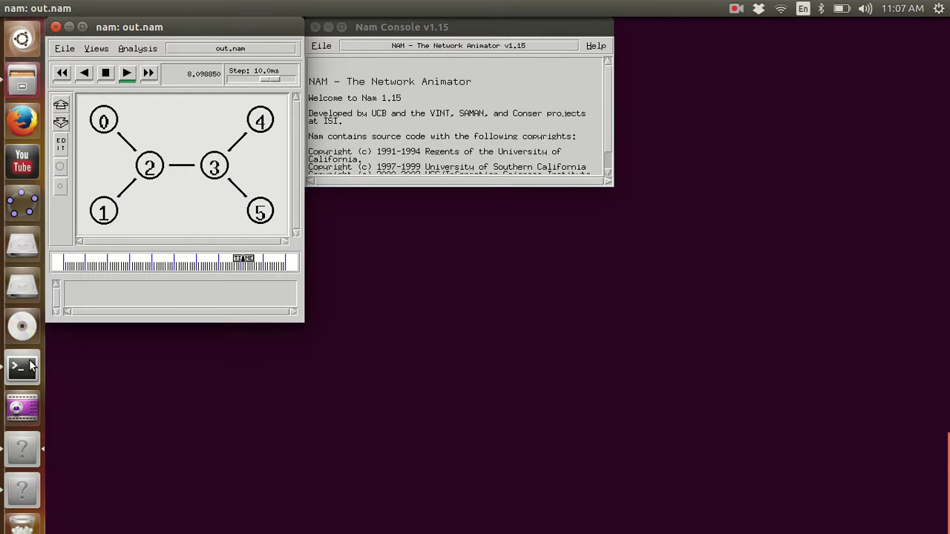
Step: Open wired.tcl from the Tutorial15 folder in the text editor at its Links Definition section
click(29, 67)
double_click(438, 74)
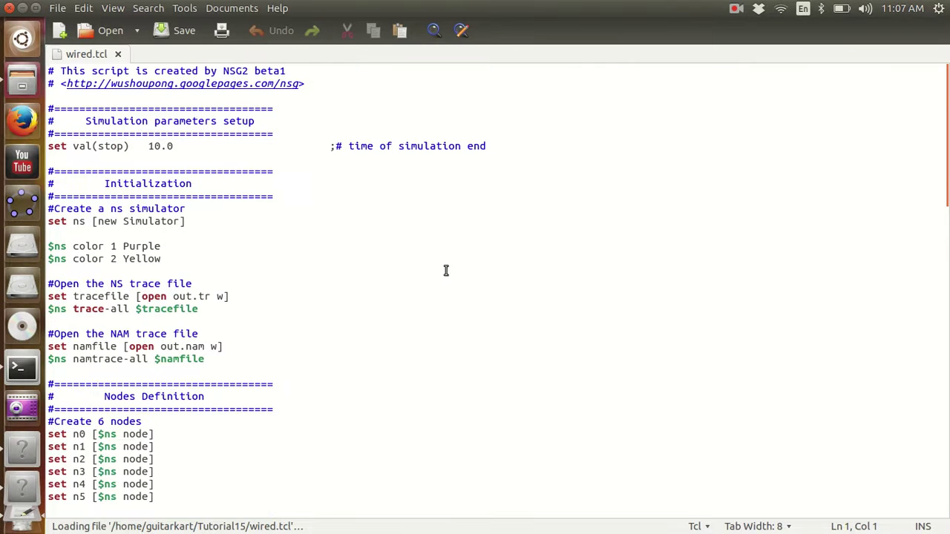
scroll(421, 289, down, 7)
scroll(420, 289, down, 3)
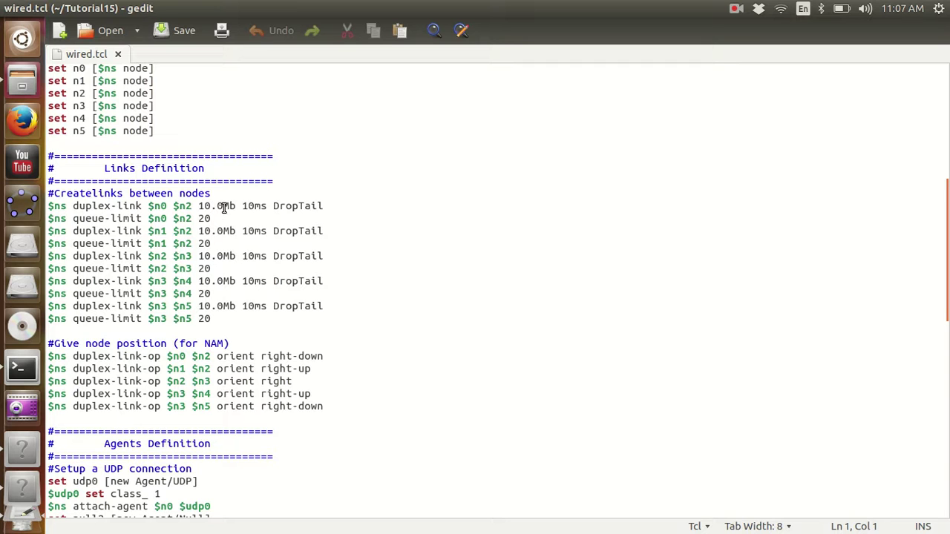
Step: Set the bandwidth of all five duplex links to 1Mb: n0-n2, n1-n2, n2-n3, n3-n4 and n3-n5
drag(225, 207, 200, 210)
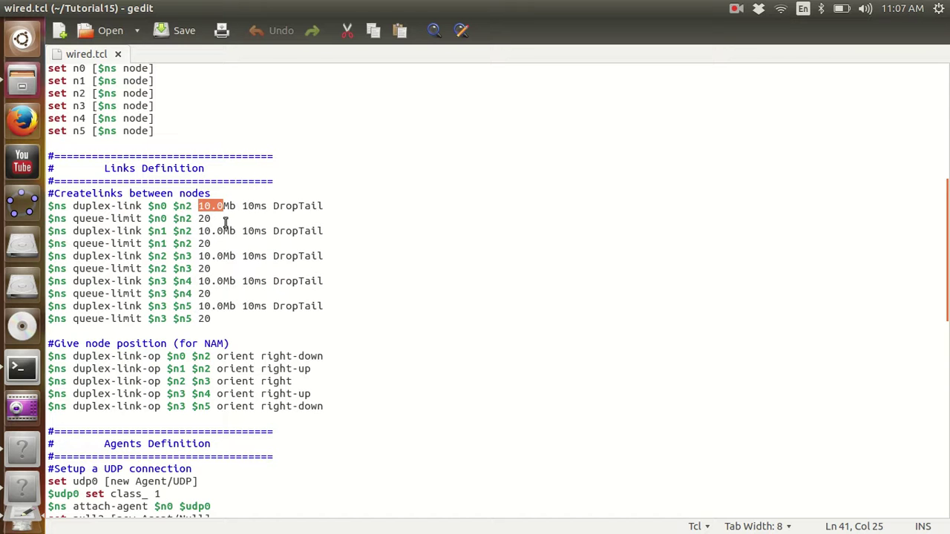
text(1)
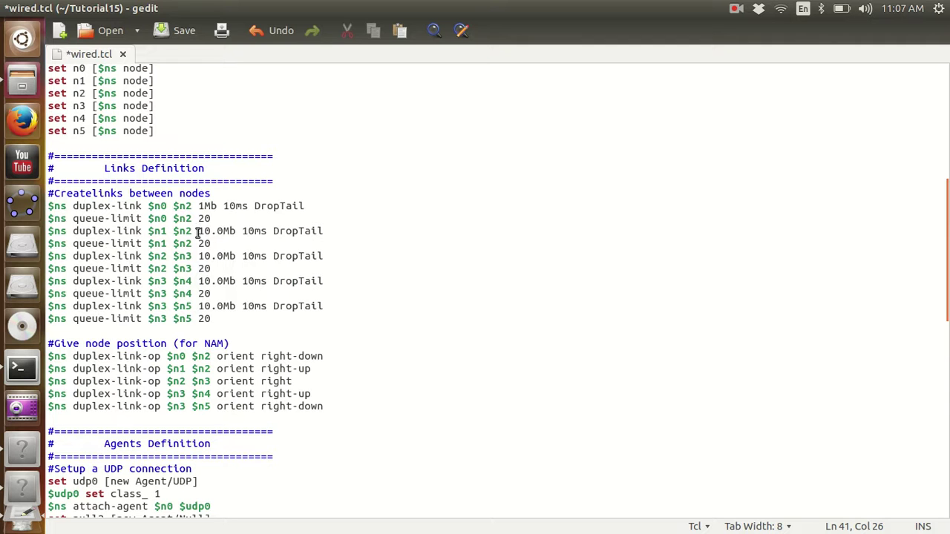
drag(202, 233, 226, 234)
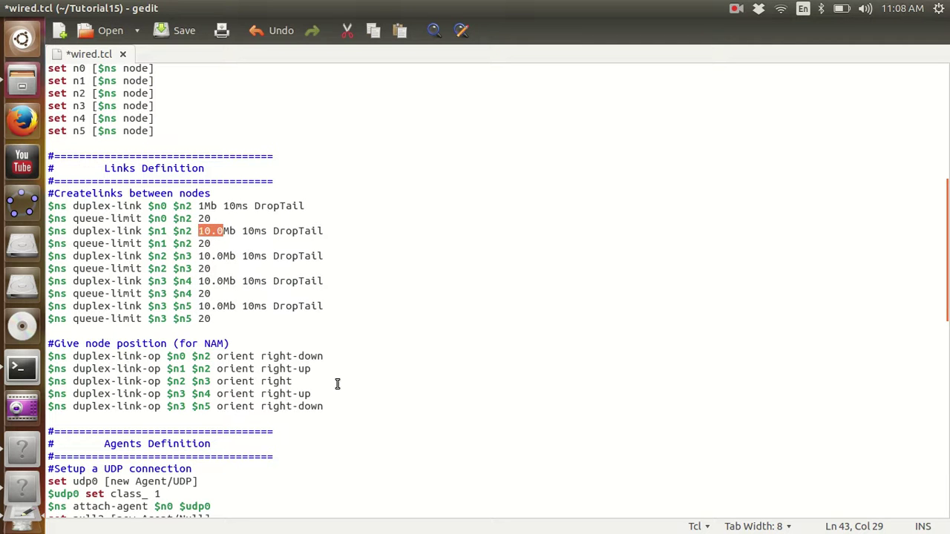
text(1)
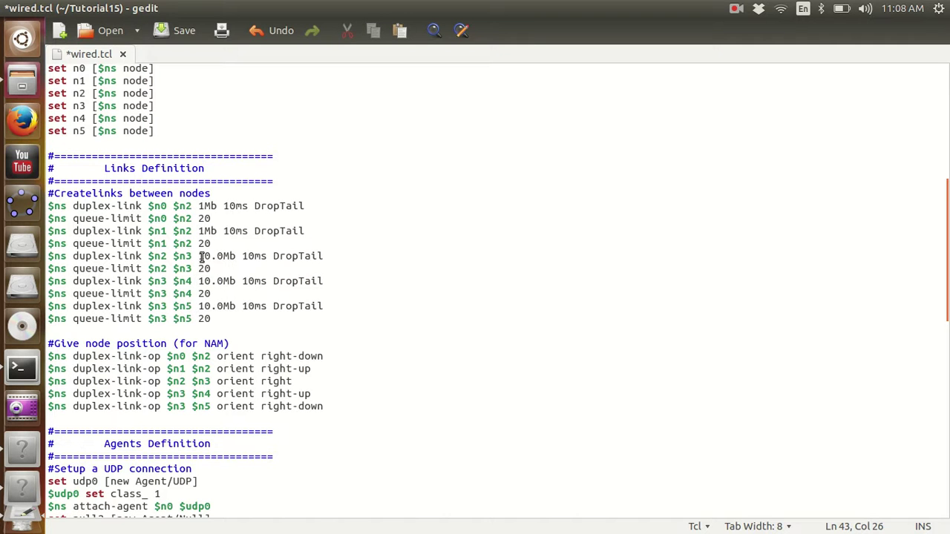
drag(199, 257, 225, 256)
text(1)
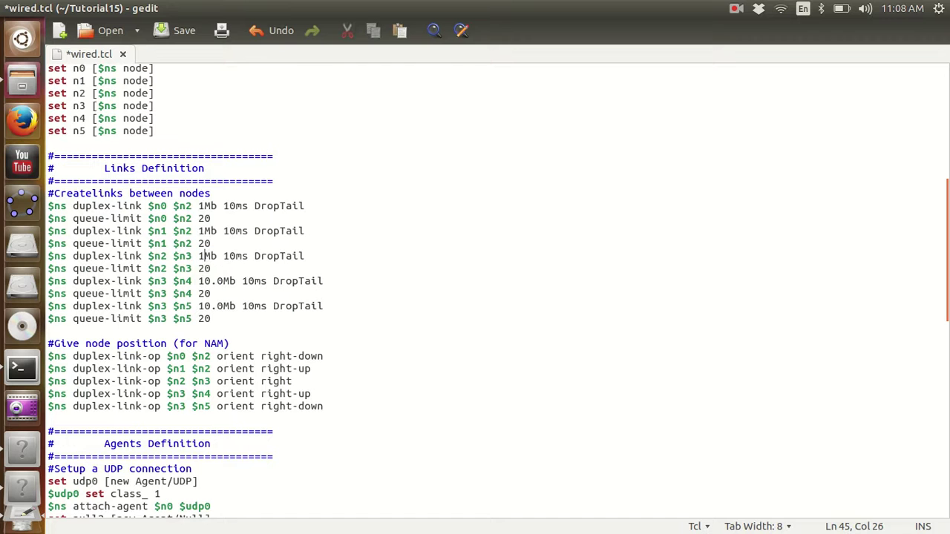
drag(198, 282, 223, 281)
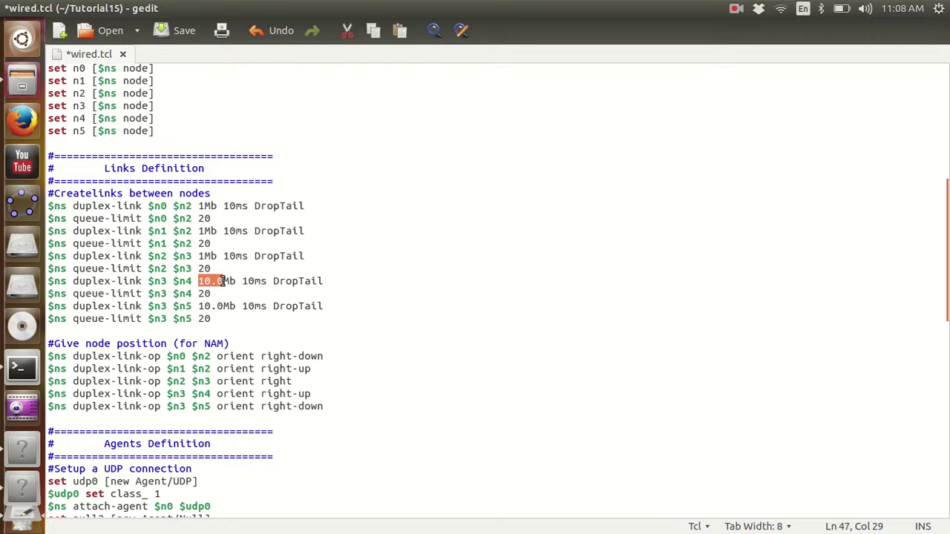
text(1)
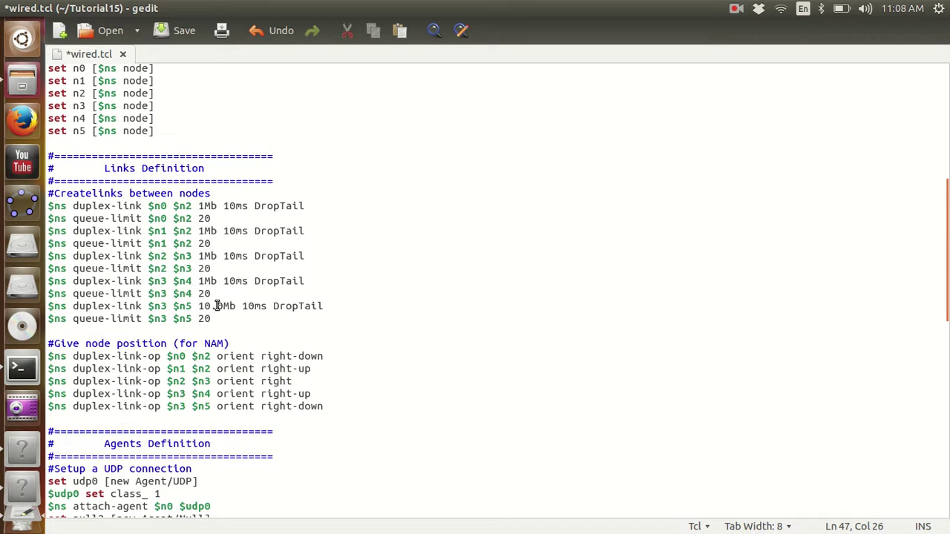
drag(199, 306, 222, 305)
text(1)
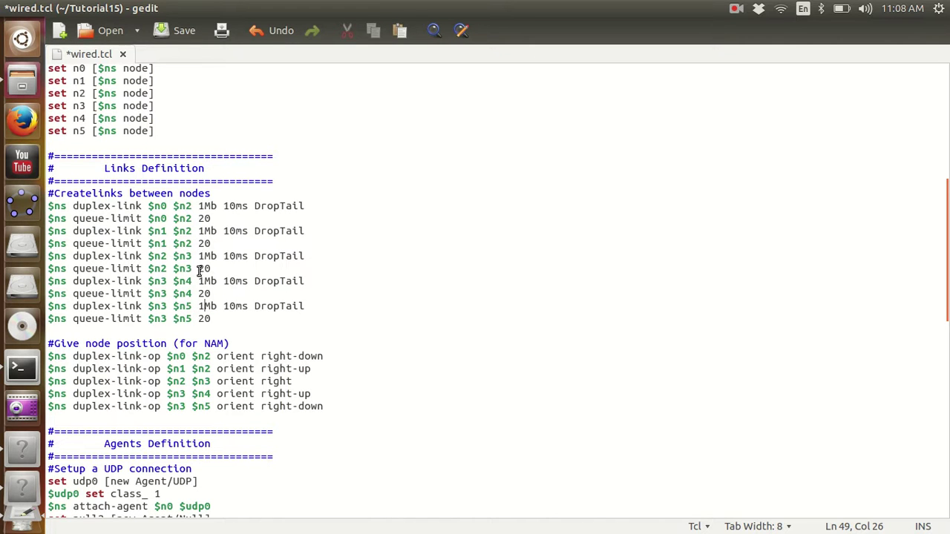
Step: Set the queue limit of the n2-n3, n3-n4 and n3-n5 links to 10 and save wired.tcl
click(205, 272)
drag(197, 268, 212, 269)
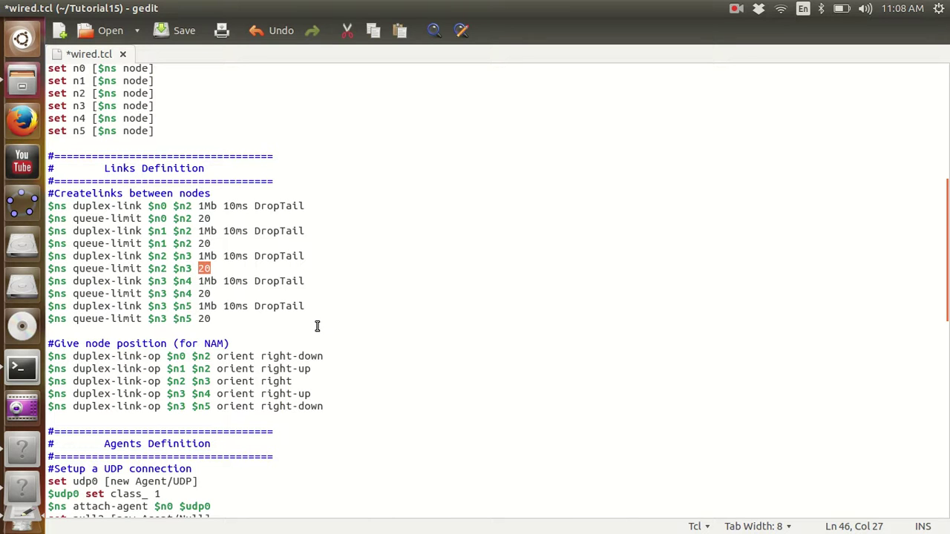
text(10)
drag(197, 294, 211, 294)
text(1)
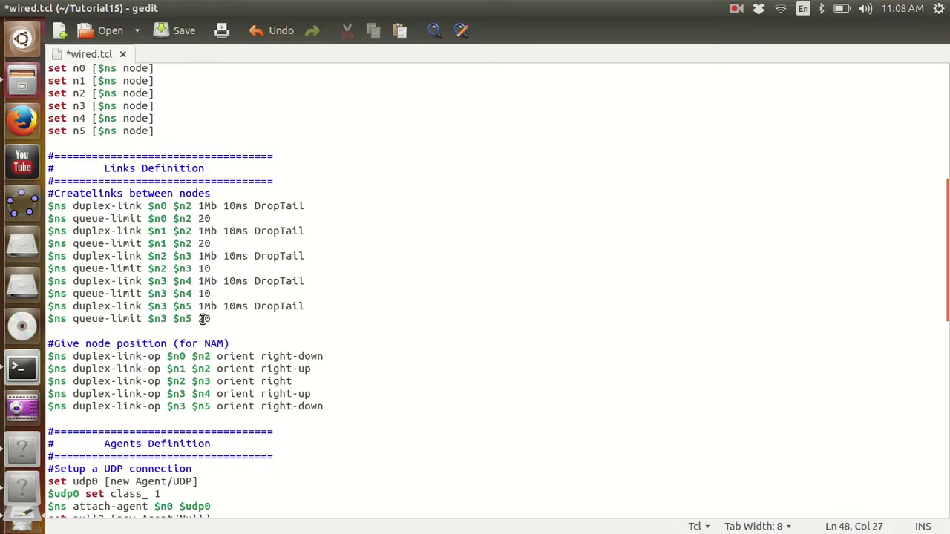
drag(198, 319, 214, 319)
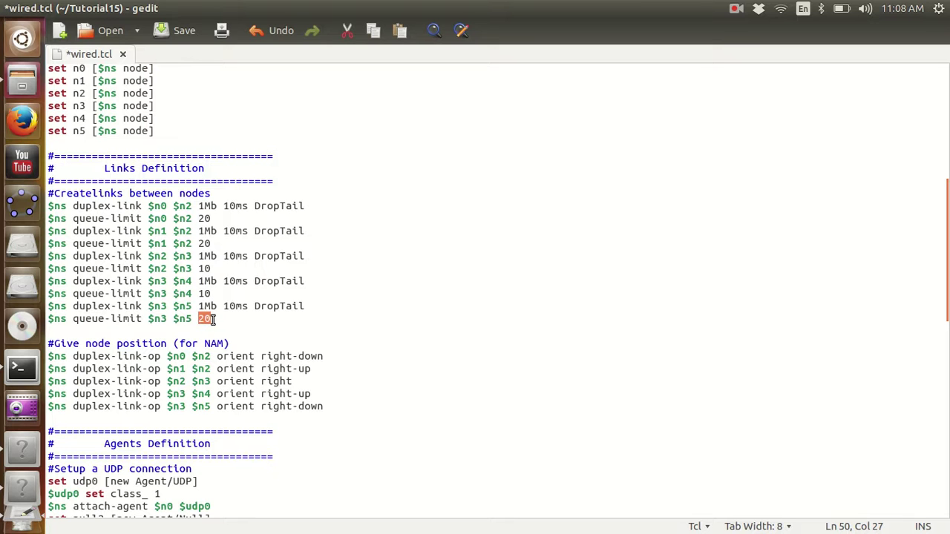
text(10)
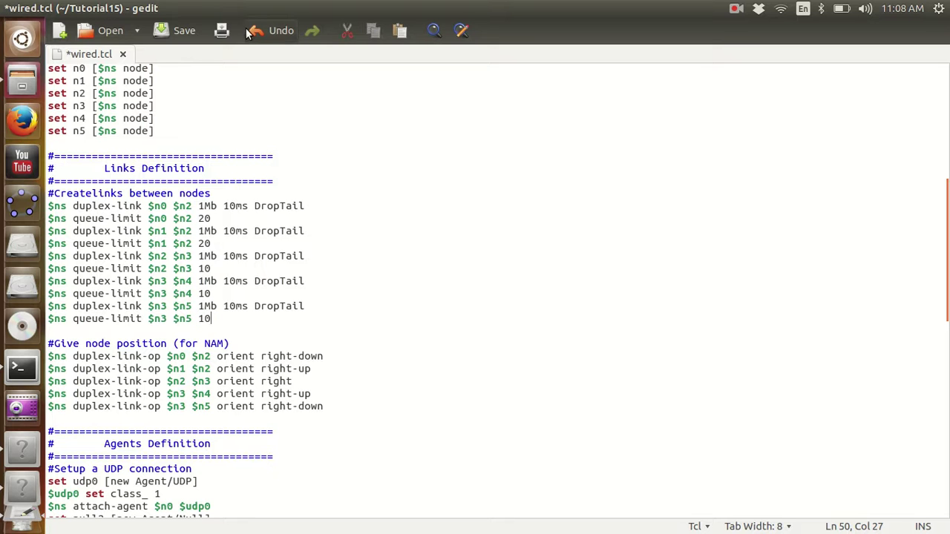
click(176, 31)
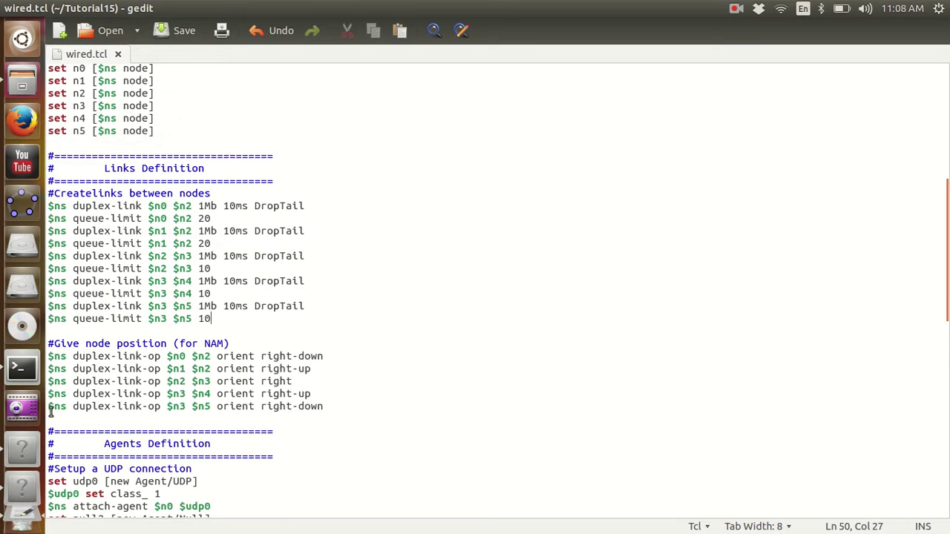
Step: Interrupt the running process in the terminal and delete out.nam and out.tr from the Tutorial15 folder
click(20, 368)
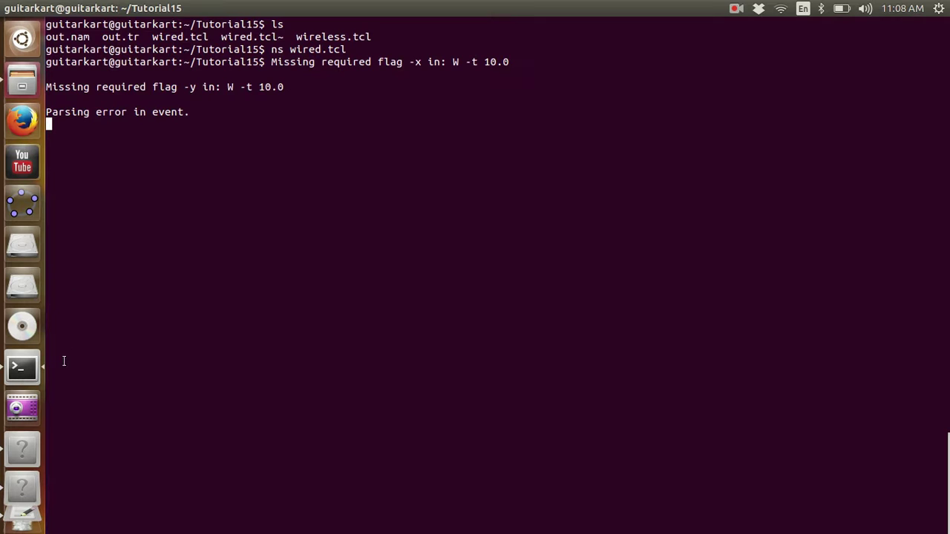
key(ctrl+c)
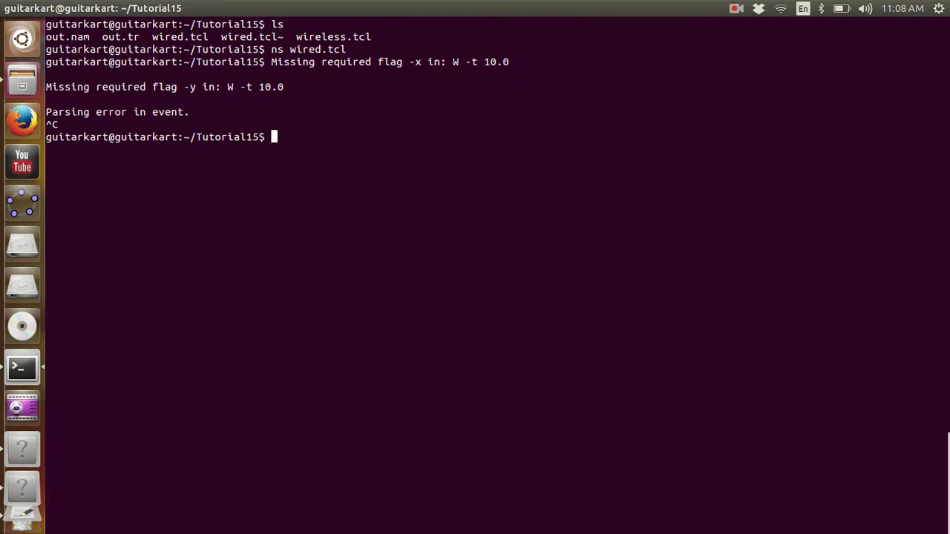
click(22, 80)
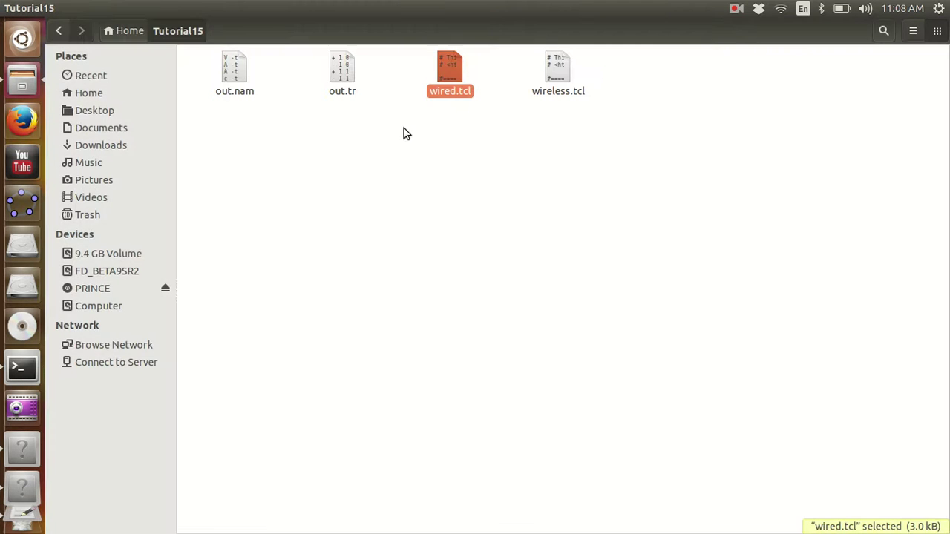
drag(384, 104, 178, 40)
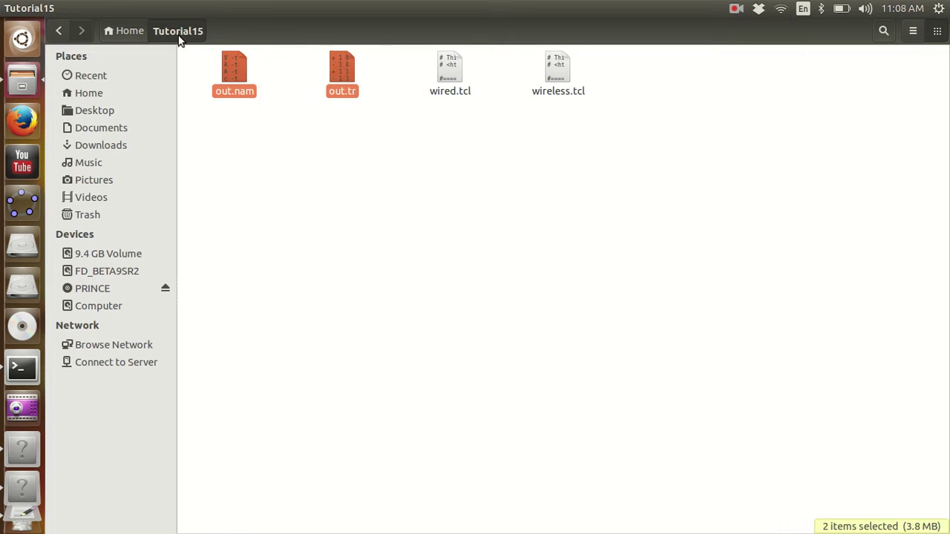
key(Delete)
Step: Switch to the terminal and rerun the edited simulation with "ns wired.tcl"
click(21, 367)
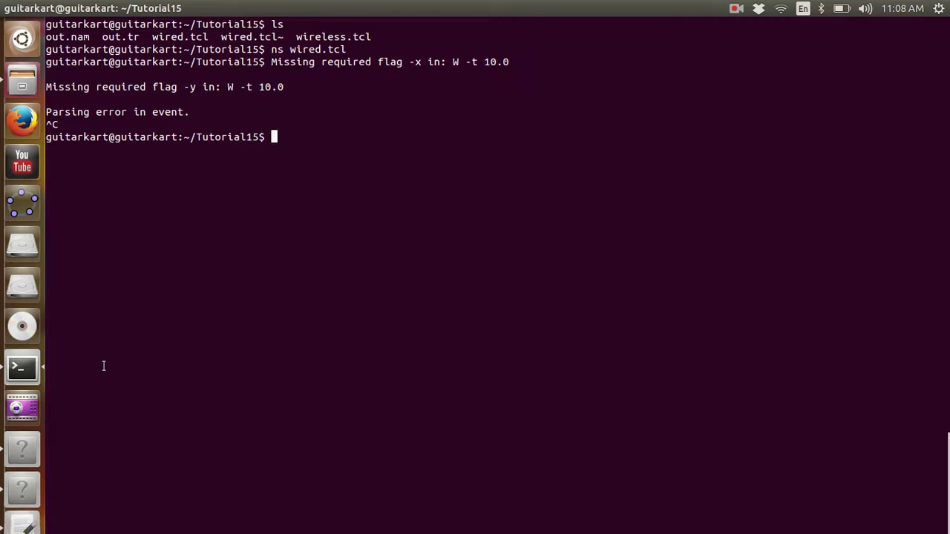
key(Up)
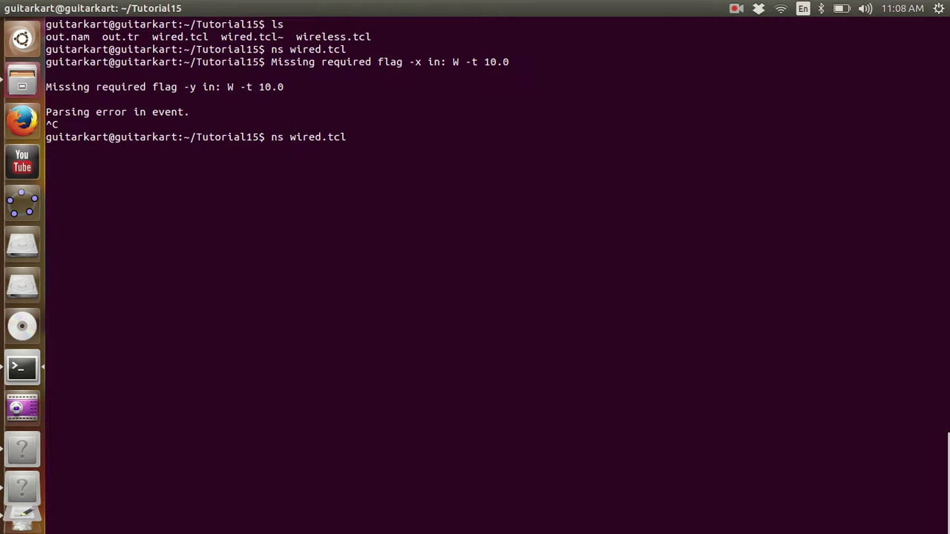
key(Return)
Step: Play the out.nam animation in a maximized window at a 10.0 ms step, then close it and return to the command prompt
click(697, 73)
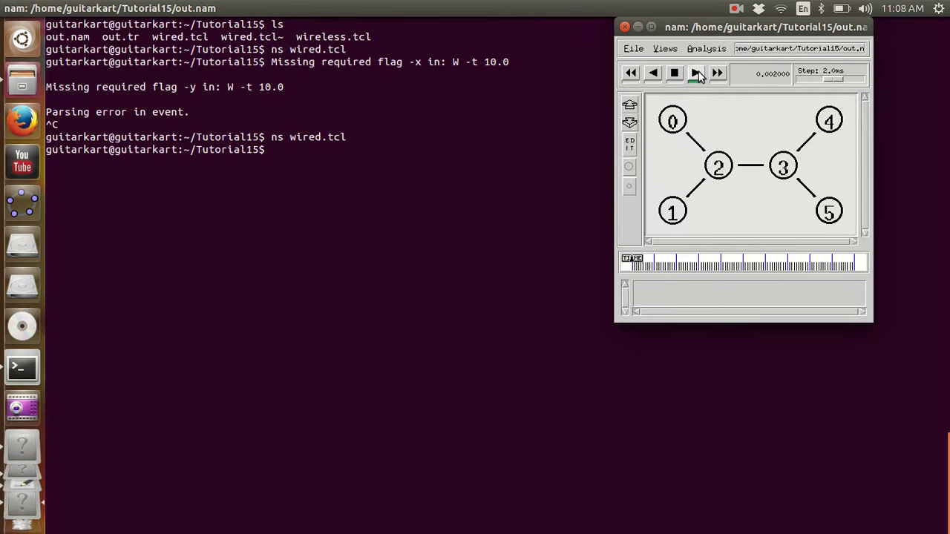
click(837, 79)
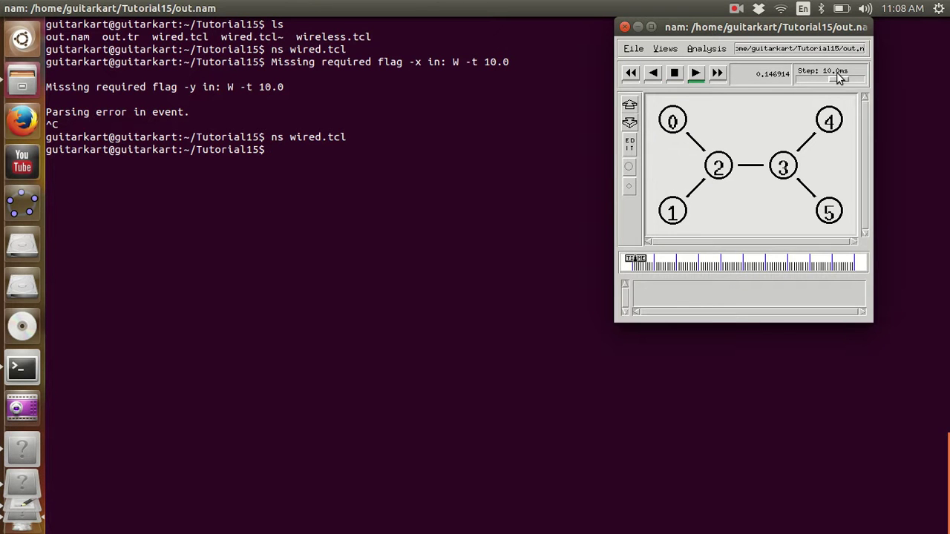
double_click(796, 28)
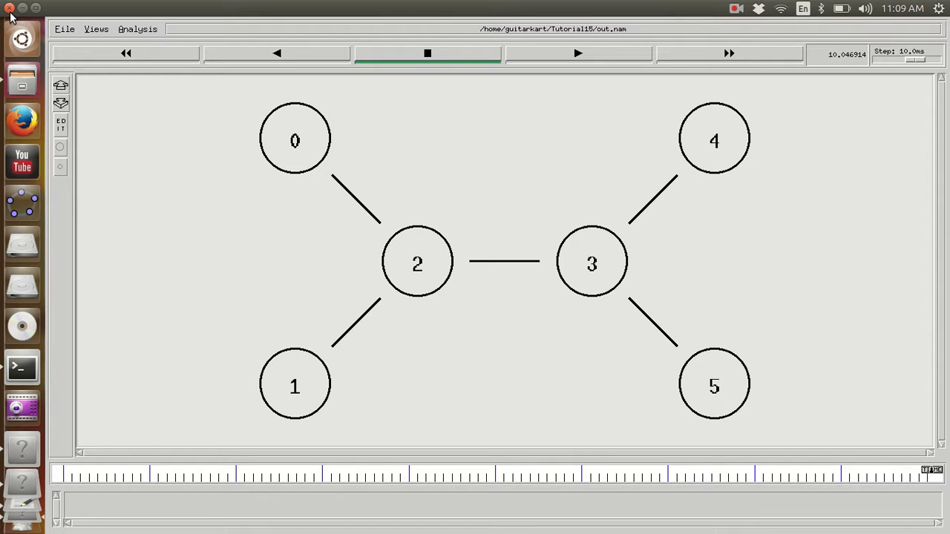
click(10, 9)
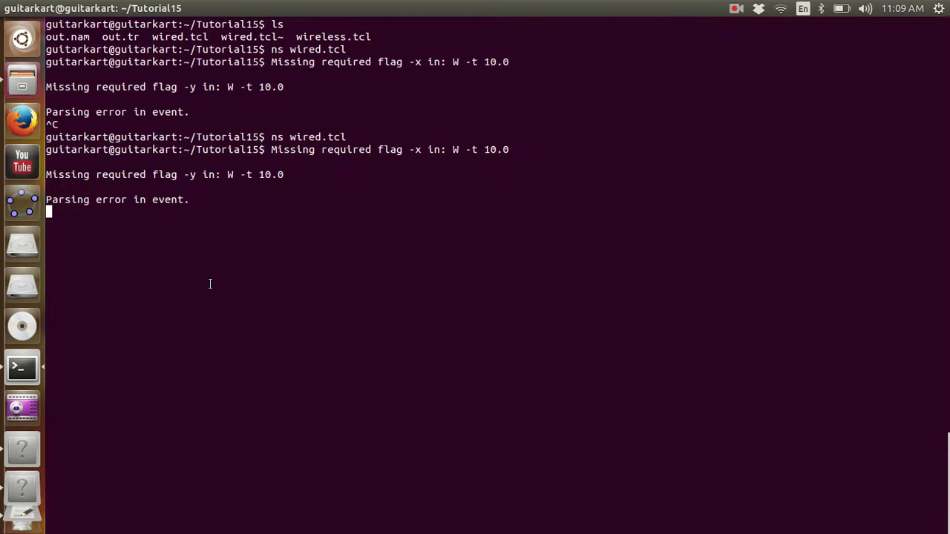
key(ctrl+c)
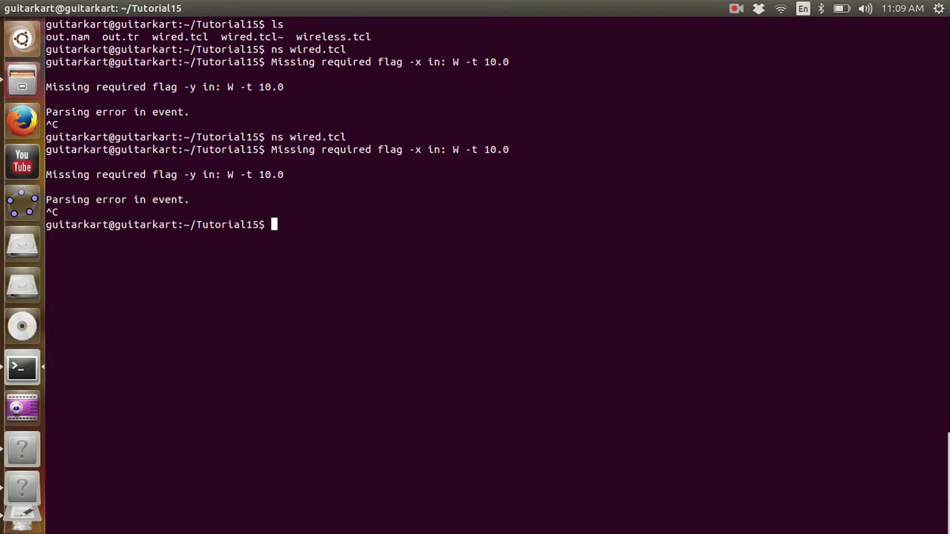
Step: List the Tutorial15 folder's files, move up to the home directory with "cd .." and list its contents
text(ls)
key(Return)
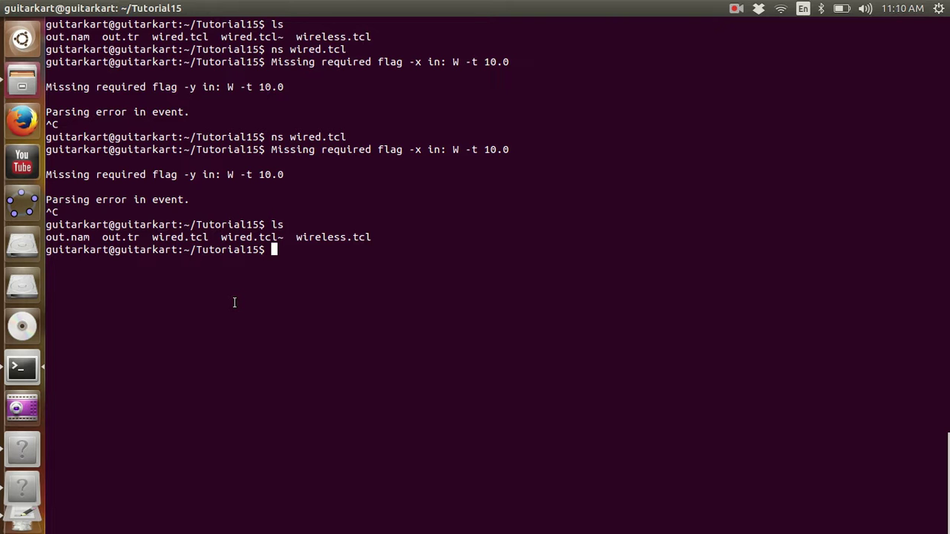
text(cd ..)
key(Return)
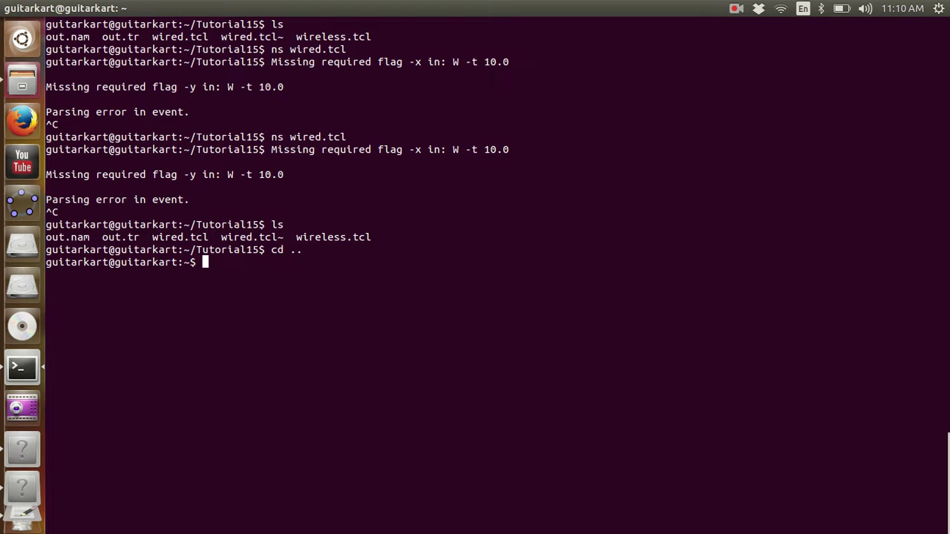
text(ls)
key(Return)
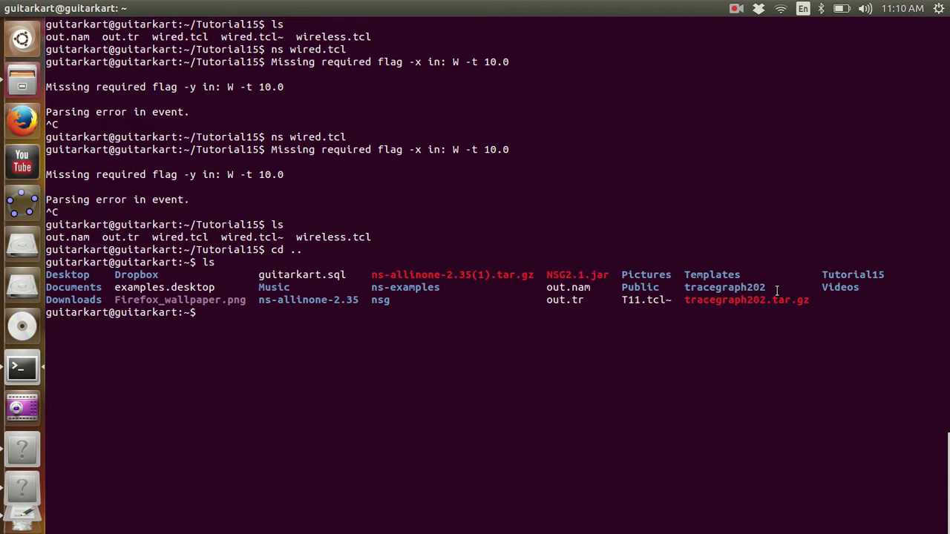
Step: Change into the tracegraph202 folder and list its files
text(cd tr)
key(Tab)
text(/)
key(Return)
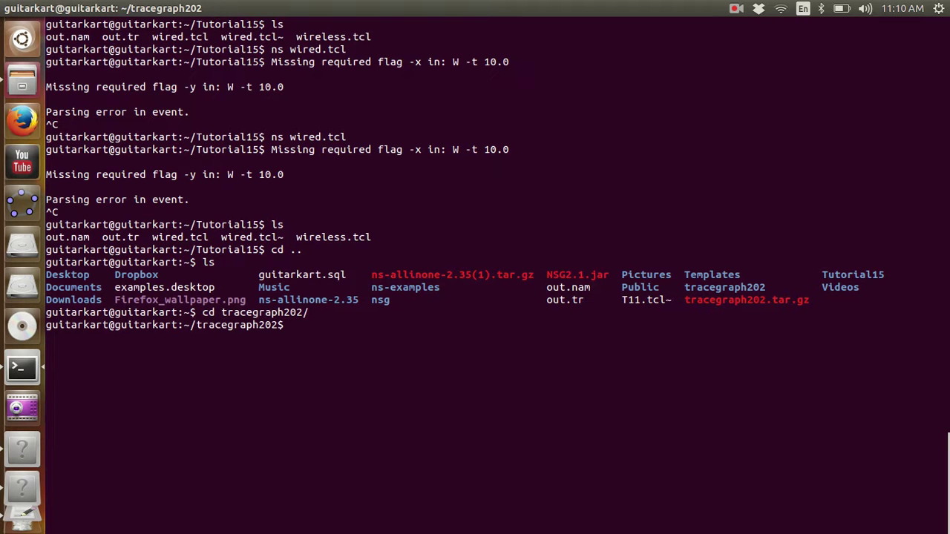
text(ls)
key(Return)
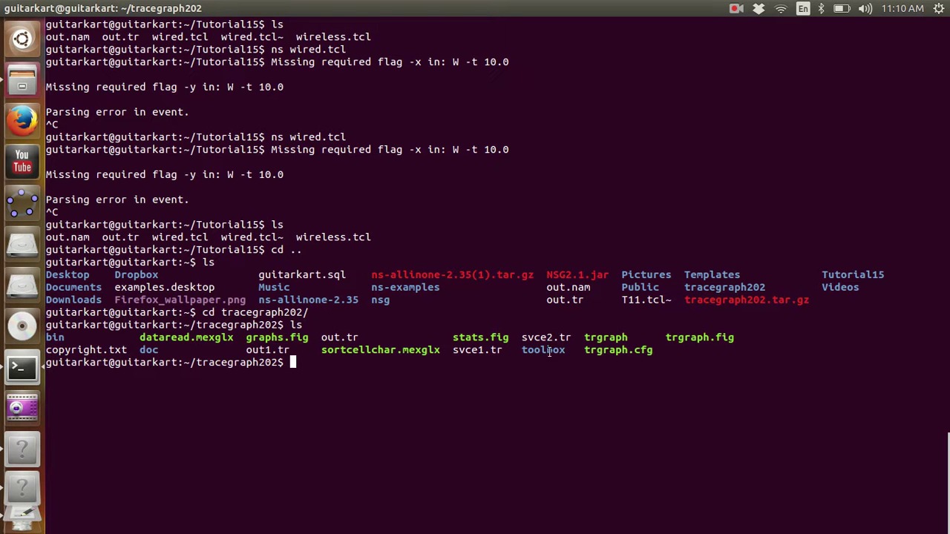
Step: Launch Trace graph with "./trgraph" without a trace file, bring its Graphs window forward, and quit the program
text(./trgr)
key(Tab)
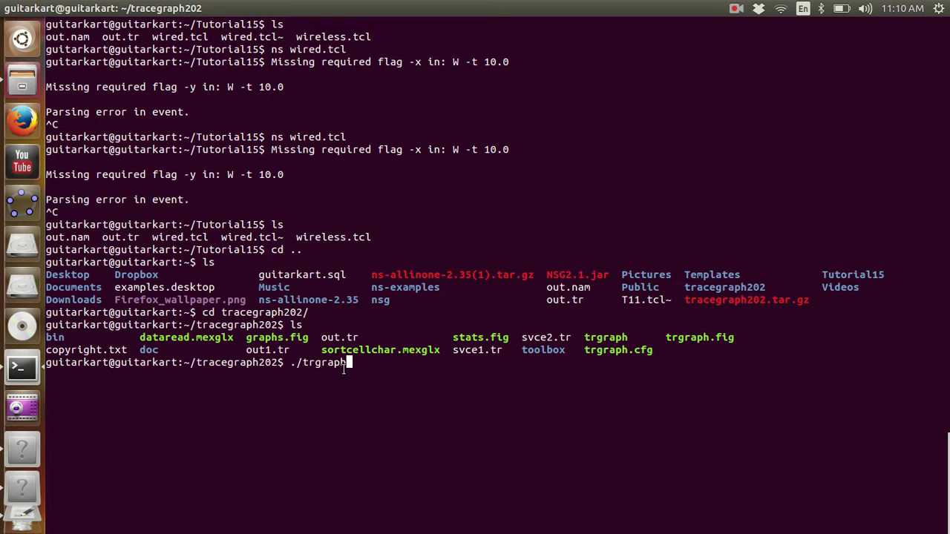
key(Return)
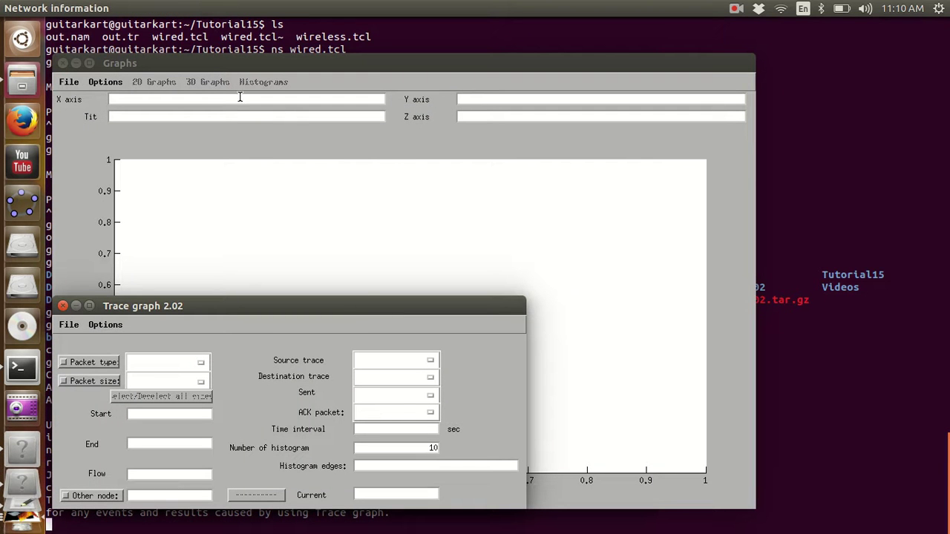
click(64, 65)
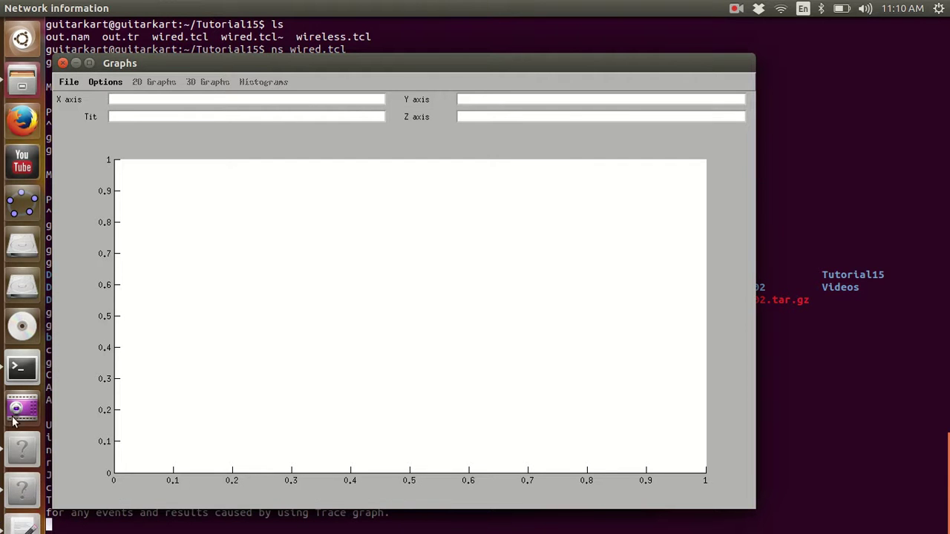
scroll(23, 512, down, 2)
right_click(32, 482)
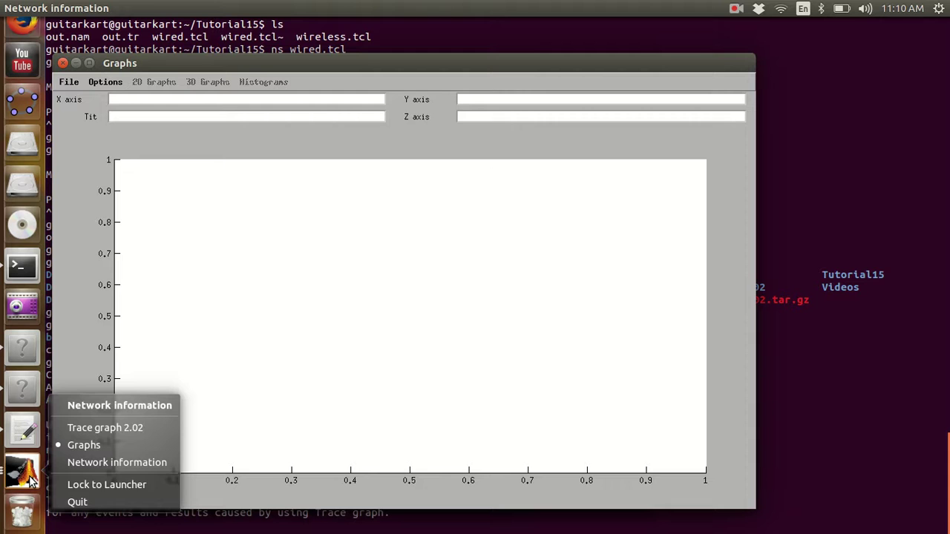
click(73, 504)
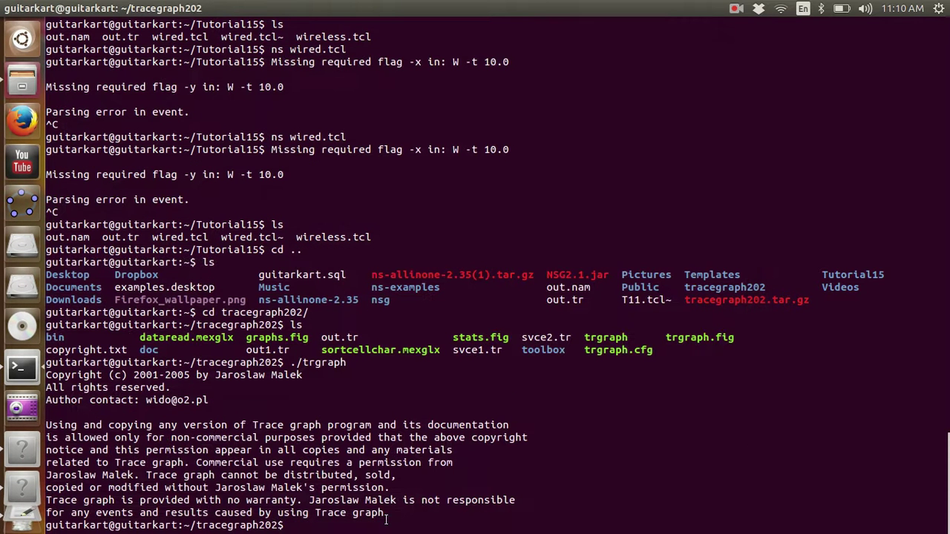
Step: Clear the terminal and run ./trgraph with the full path to out.tr in the home directory's Tutorial15 folder
text(clear)
key(Return)
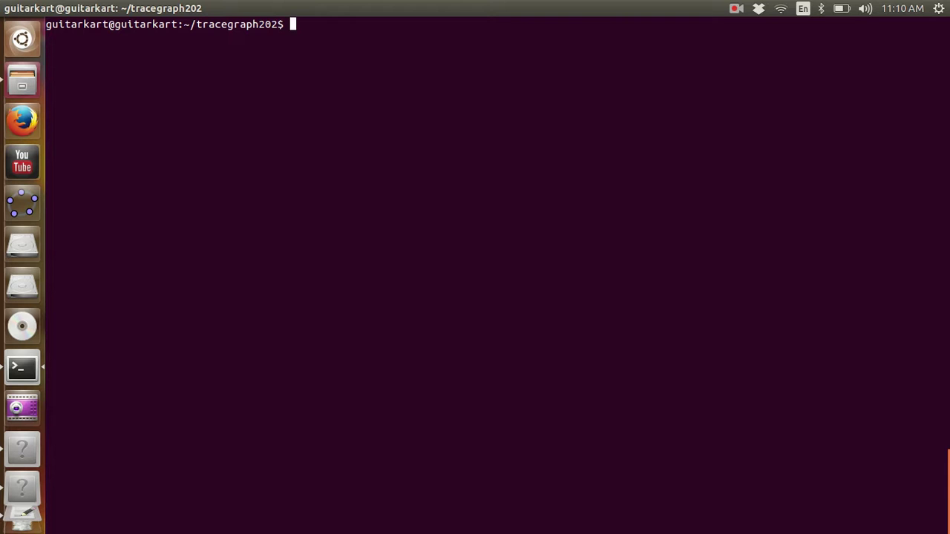
text(./trgraph /)
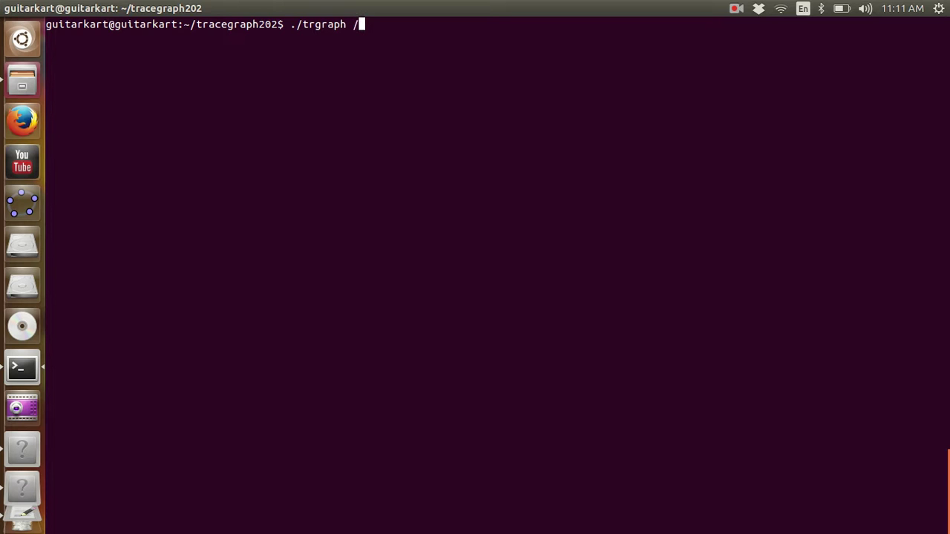
text(home/)
text(T)
text(u)
key(BackSpace)
key(BackSpace)
text(gu)
key(Tab)
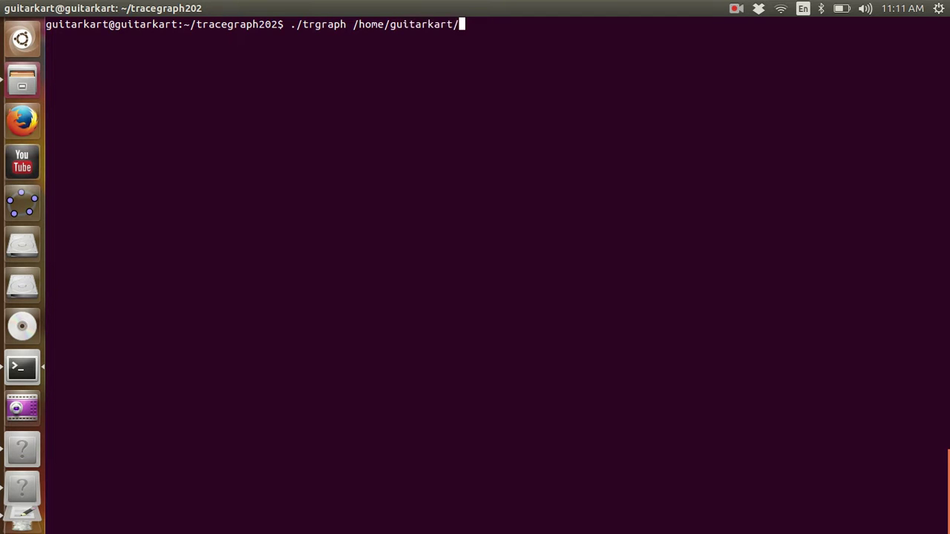
text(Tu)
key(Tab)
text(out)
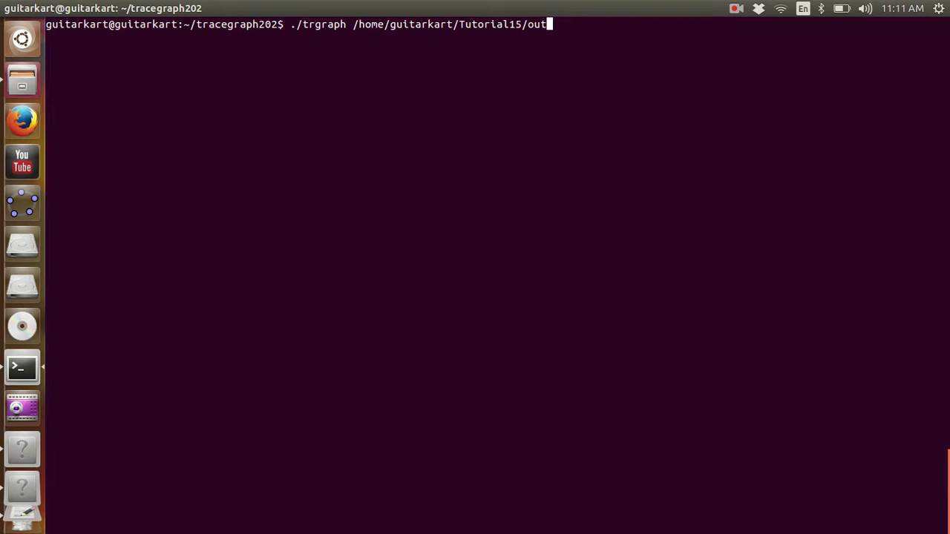
text(.tr)
key(Return)
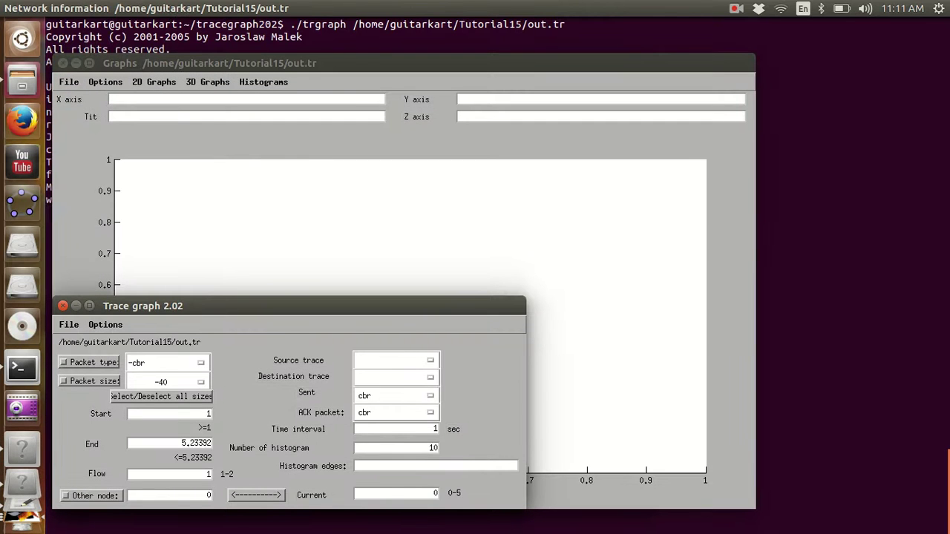
Step: Maximize the Graphs window and place the Trace graph 2.02 window in front of it near the centre
double_click(302, 63)
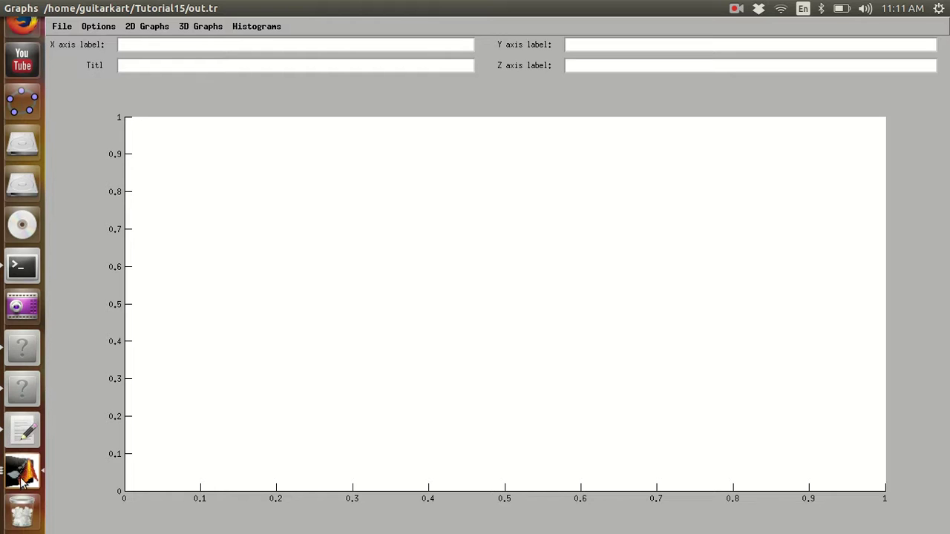
click(23, 475)
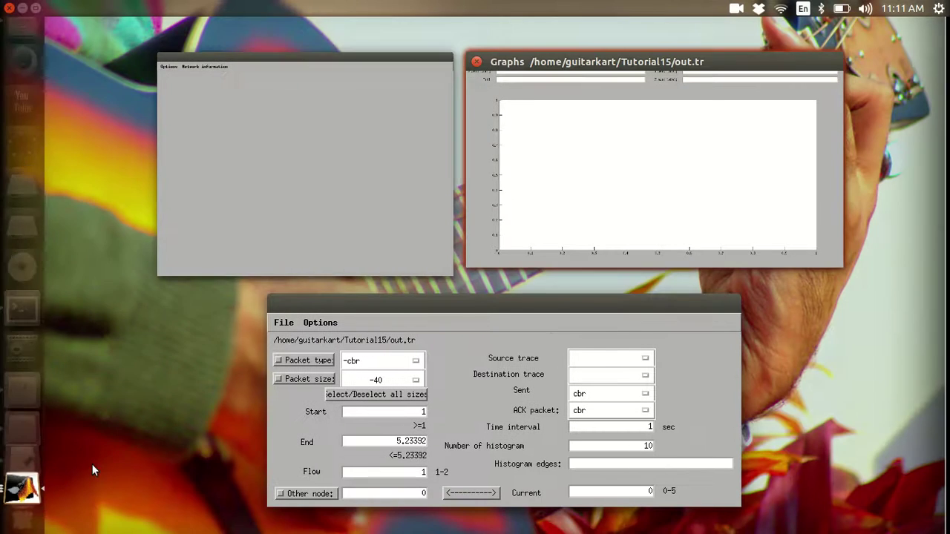
click(408, 305)
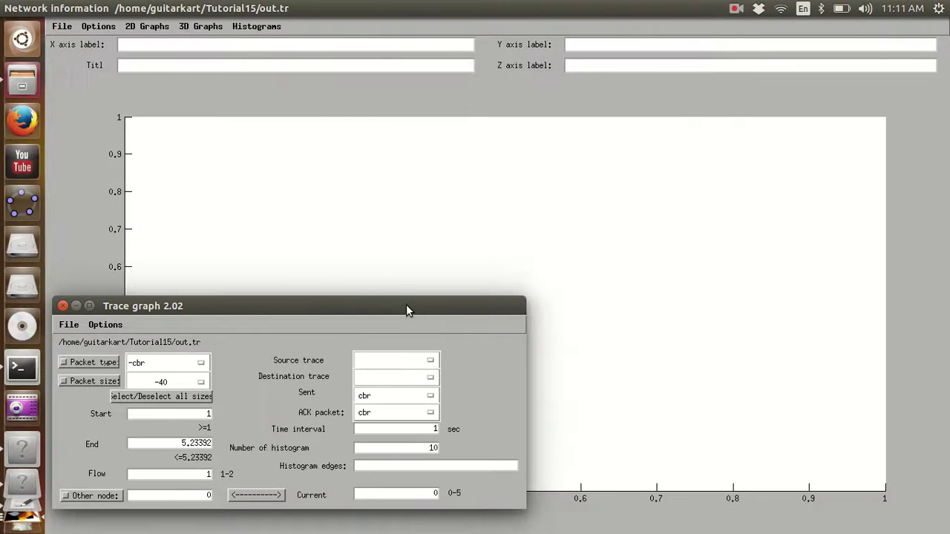
mouse_move(406, 310)
mouse_down()
mouse_move(635, 272)
mouse_move(702, 165)
mouse_move(680, 170)
mouse_up()
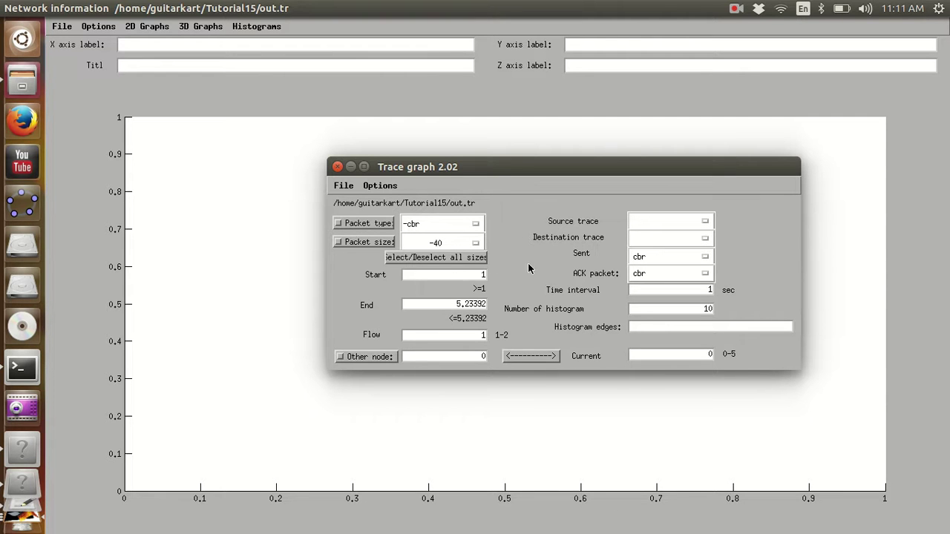
Step: Set the current node to 3 in the Trace graph window
click(709, 354)
double_click(709, 354)
click(709, 353)
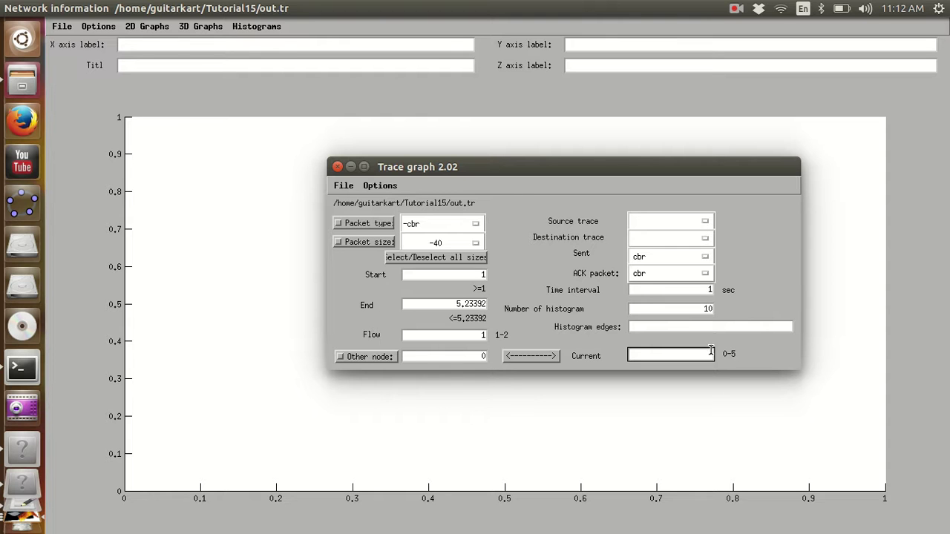
text(1)
text(1)
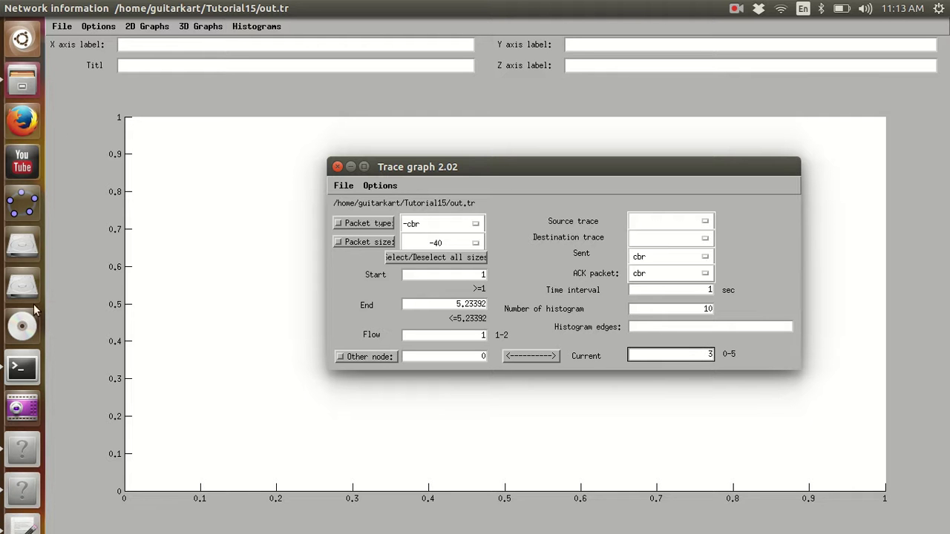
Step: Bring up the Network information window, reset the current node to 0 in Trace graph, and return to the Graphs window
click(22, 512)
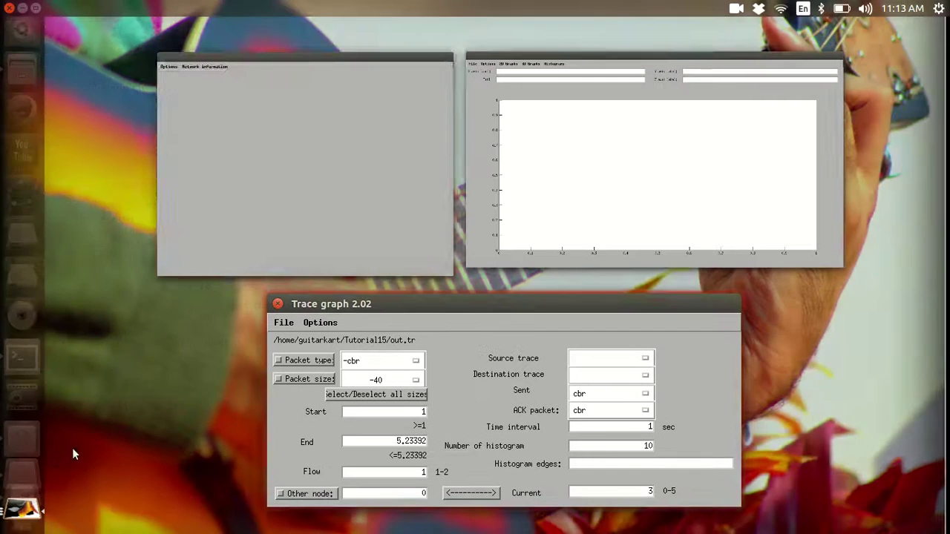
click(280, 178)
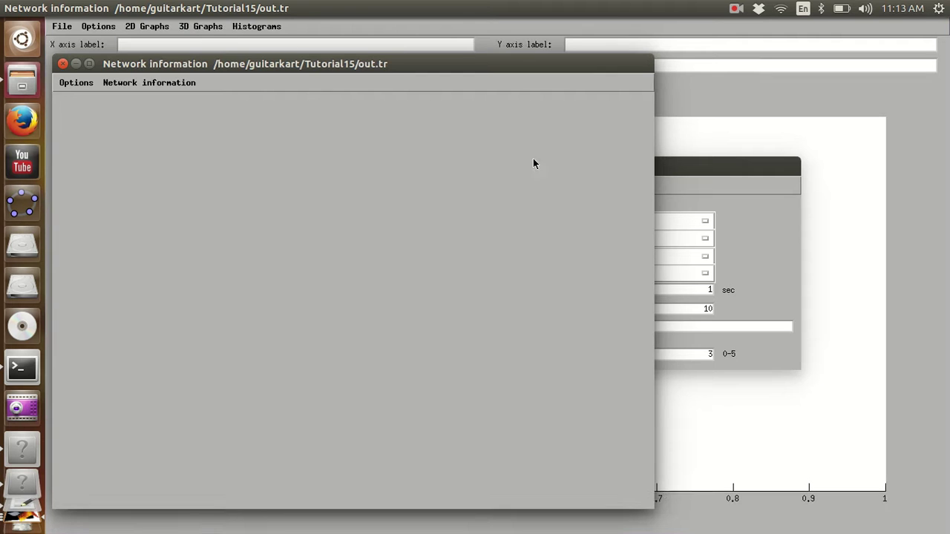
drag(695, 183, 759, 163)
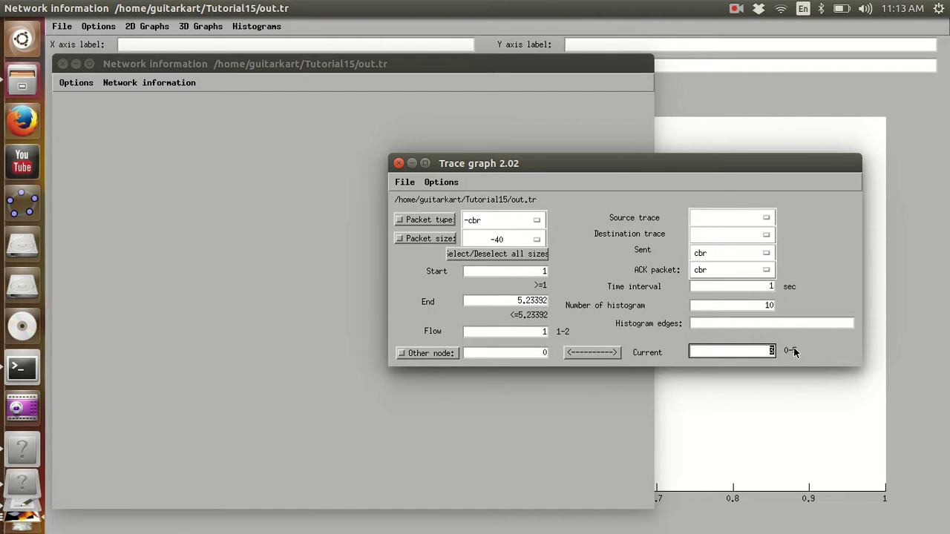
click(520, 430)
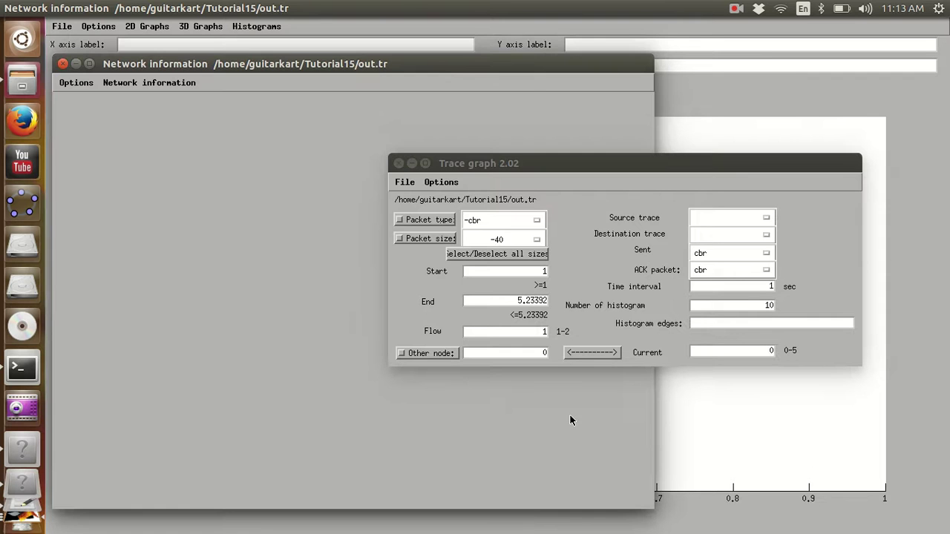
click(691, 413)
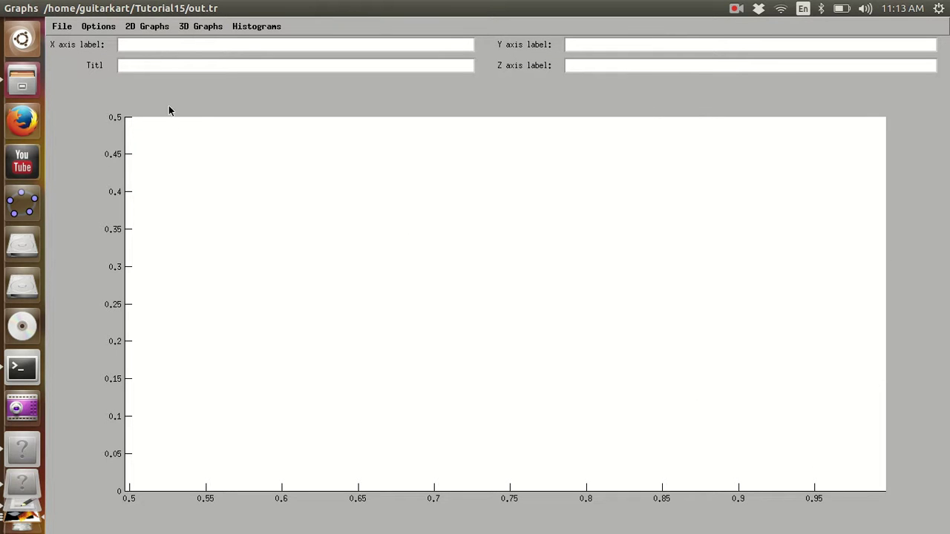
Step: Switch to the Network information window for out.tr and turn on automatic refreshing of its information
click(8, 488)
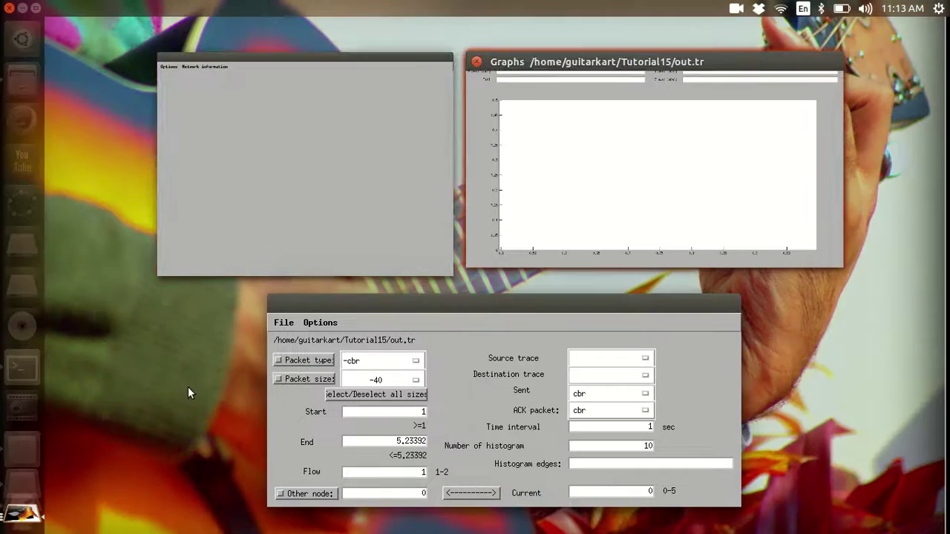
click(322, 132)
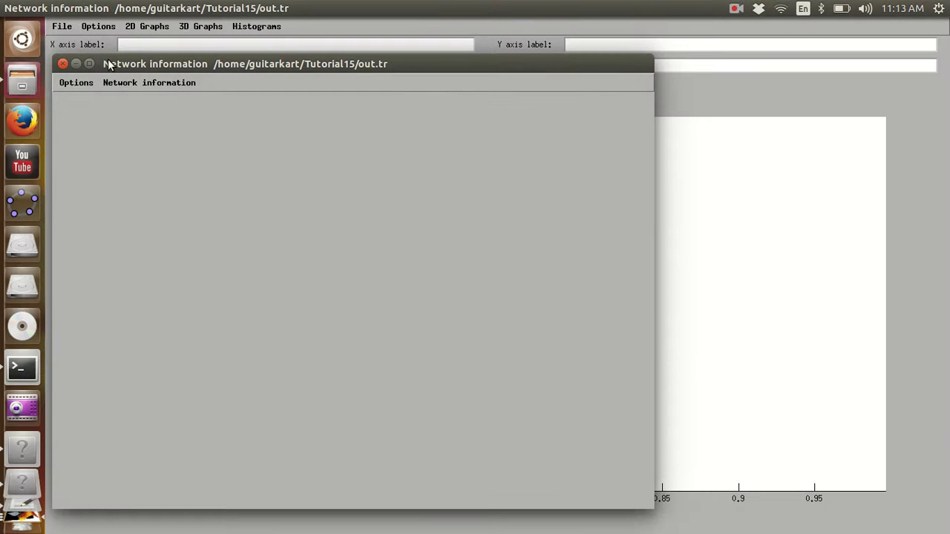
click(65, 85)
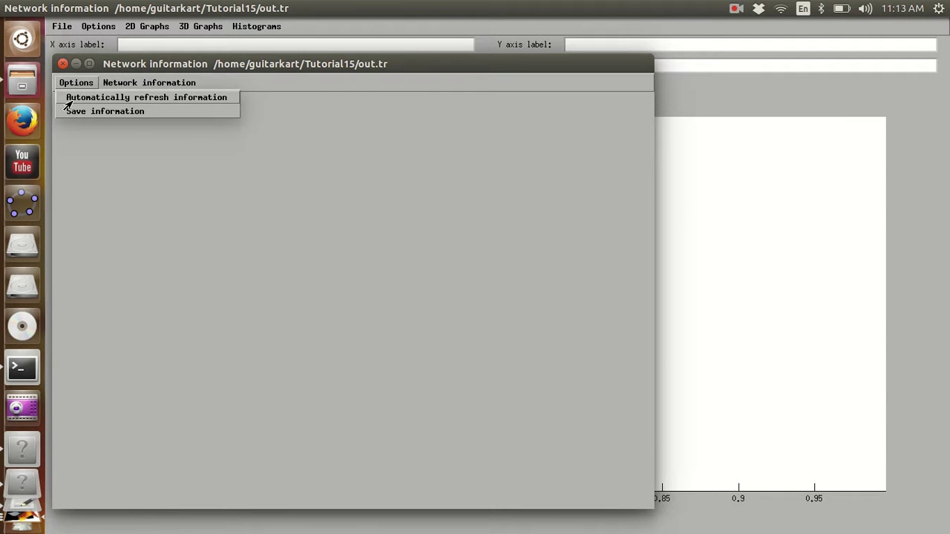
click(72, 98)
Step: Display the simulation information, current node information, simulation End2End delays, and delays between current and other node
click(119, 82)
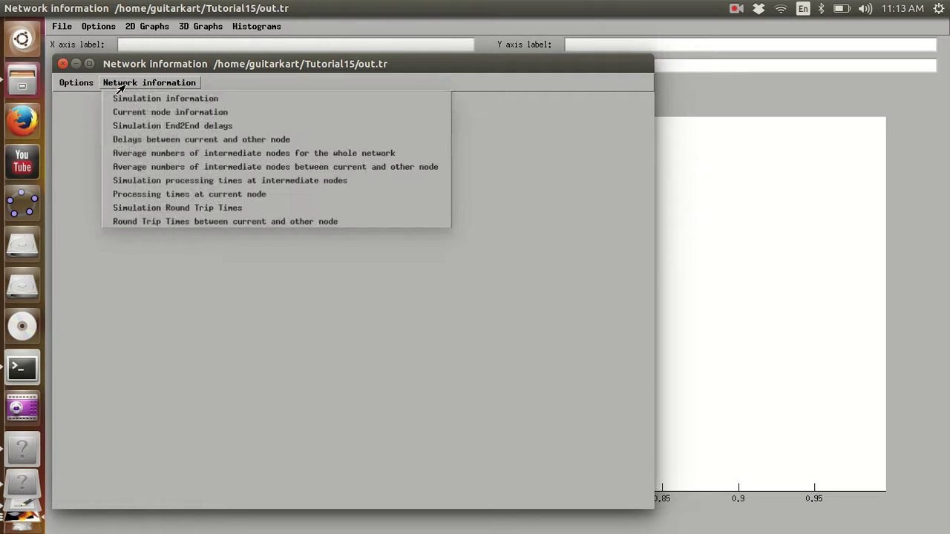
click(125, 97)
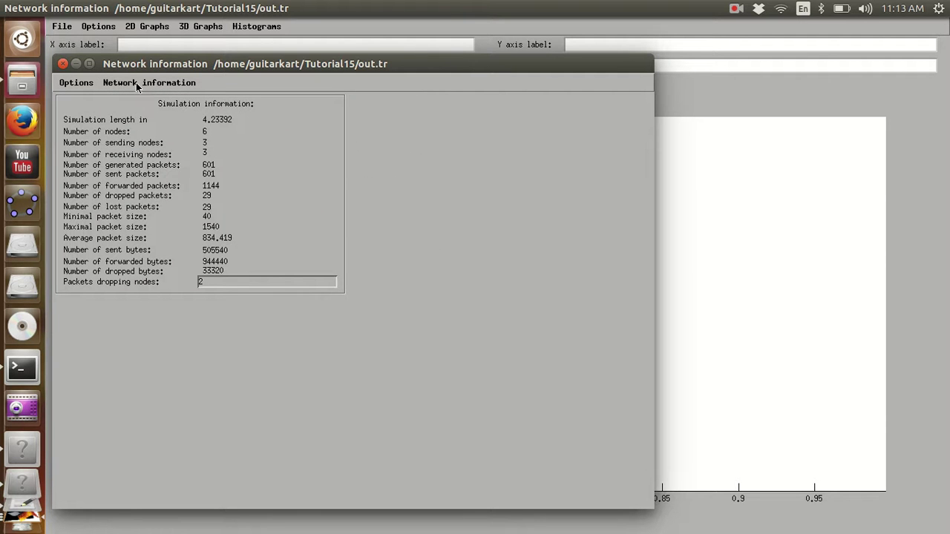
click(134, 82)
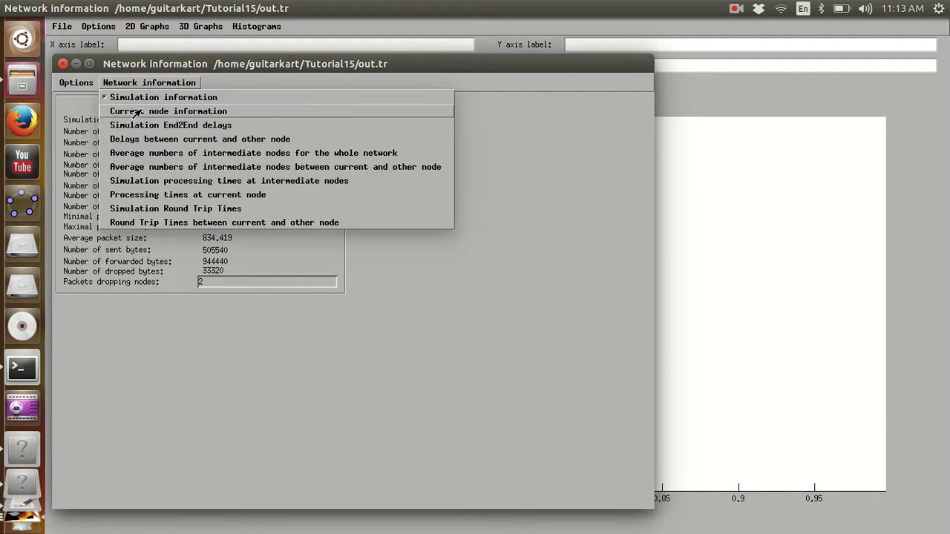
click(137, 113)
click(138, 83)
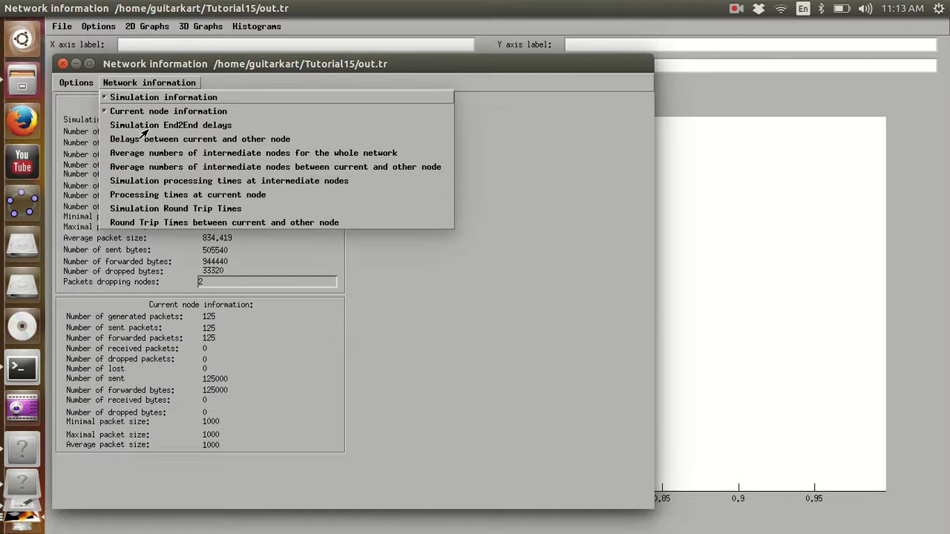
click(150, 126)
click(145, 83)
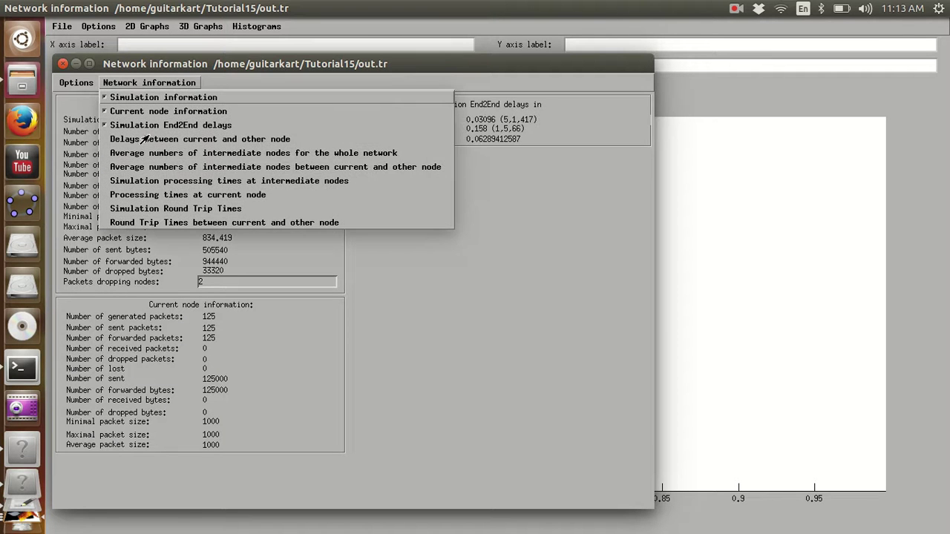
click(143, 138)
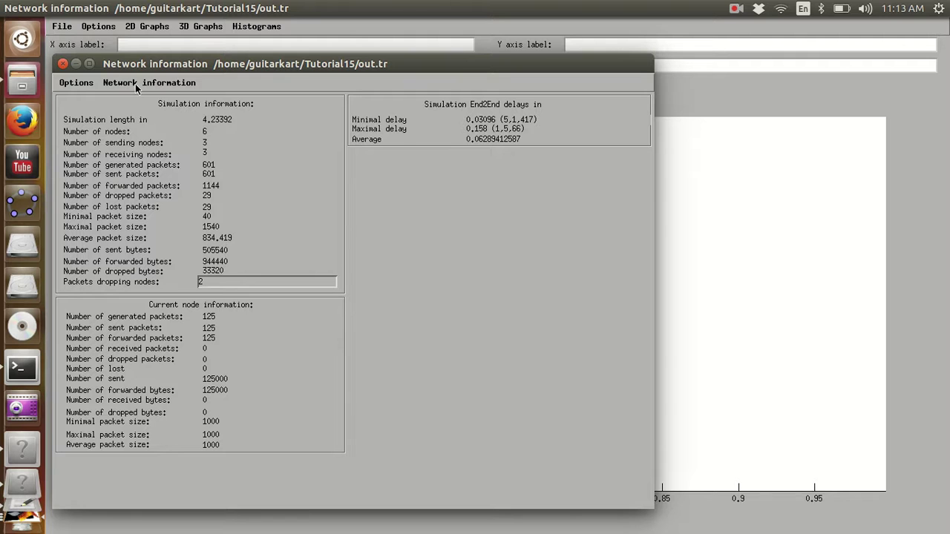
Step: Display the average numbers of intermediate nodes for the whole network and the simulation processing times at intermediate nodes
click(136, 85)
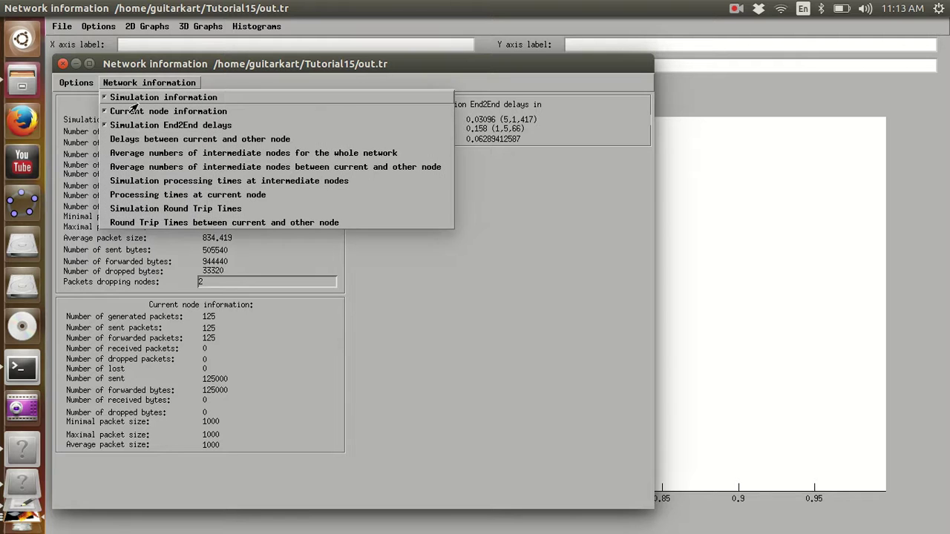
click(136, 154)
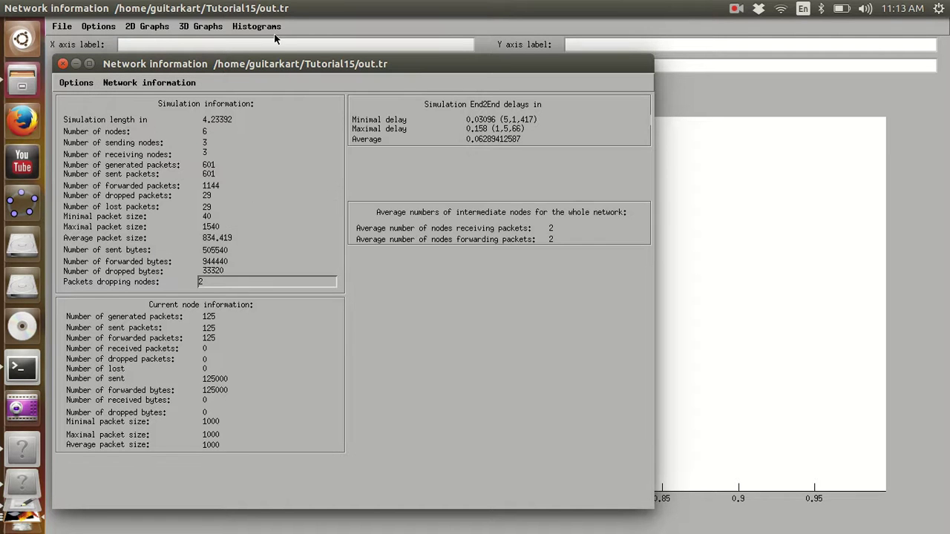
click(158, 83)
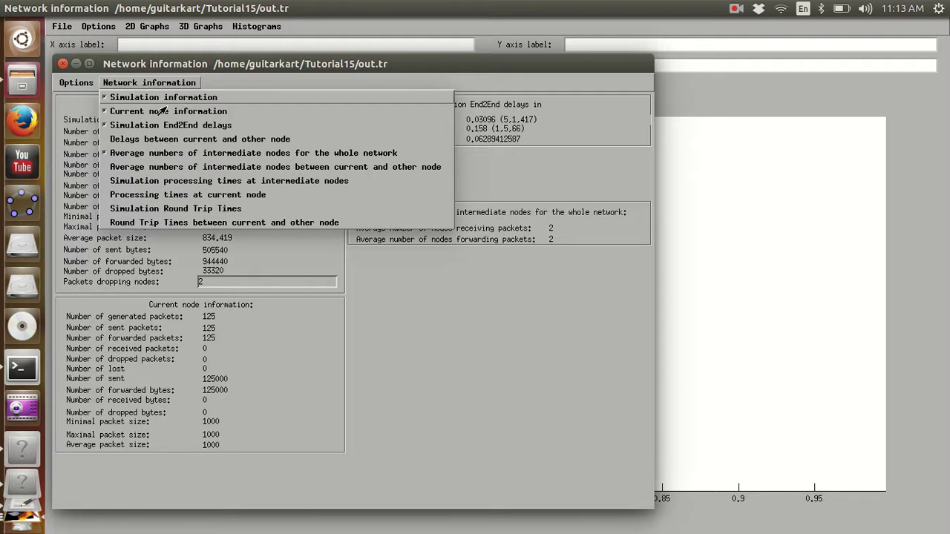
click(160, 181)
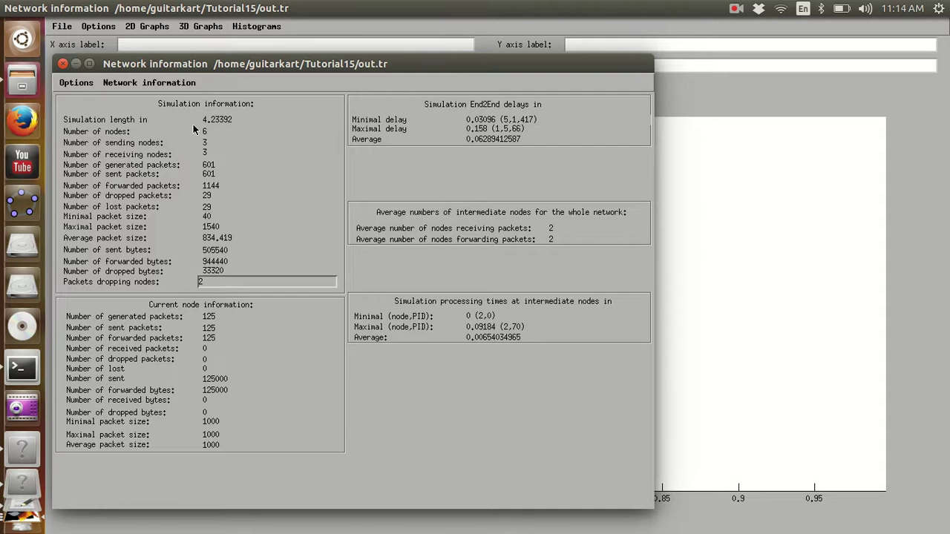
click(172, 86)
click(219, 87)
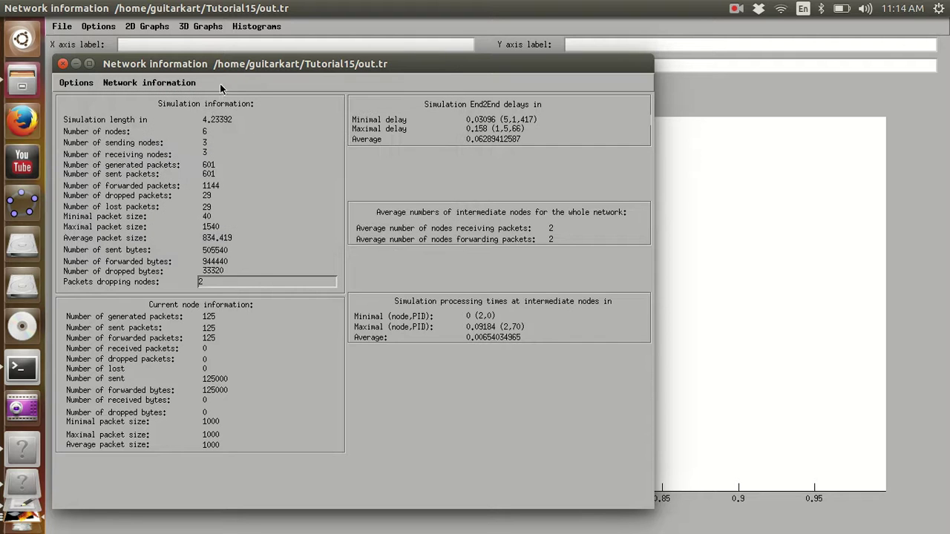
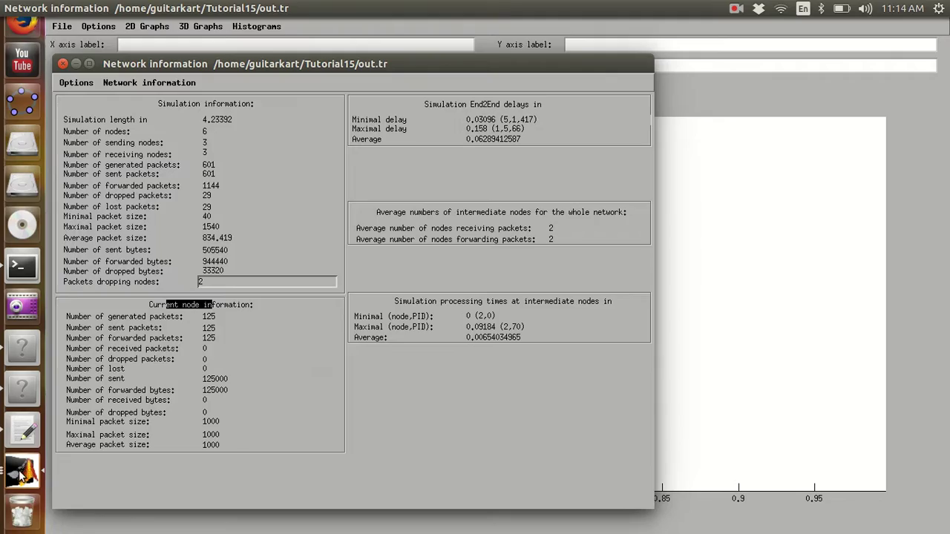
Step: Bring up the Trace graph window, make it narrower, and move it clear of the current node information
click(674, 413)
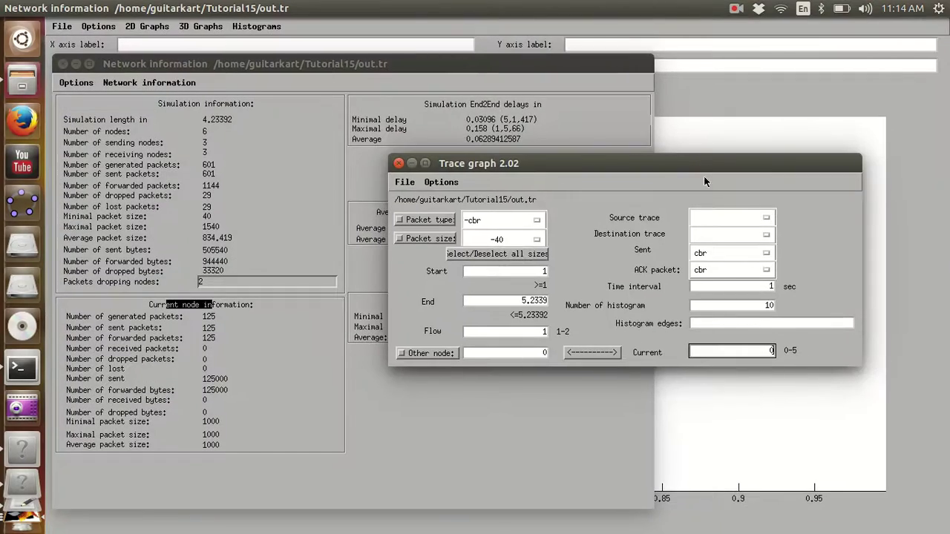
mouse_move(680, 162)
mouse_down()
mouse_move(720, 23)
mouse_move(721, 52)
mouse_move(846, 433)
mouse_move(703, 383)
mouse_move(881, 404)
mouse_move(881, 332)
mouse_move(708, 288)
mouse_up()
mouse_move(419, 278)
mouse_down()
mouse_move(445, 334)
mouse_move(463, 338)
mouse_move(484, 283)
mouse_up()
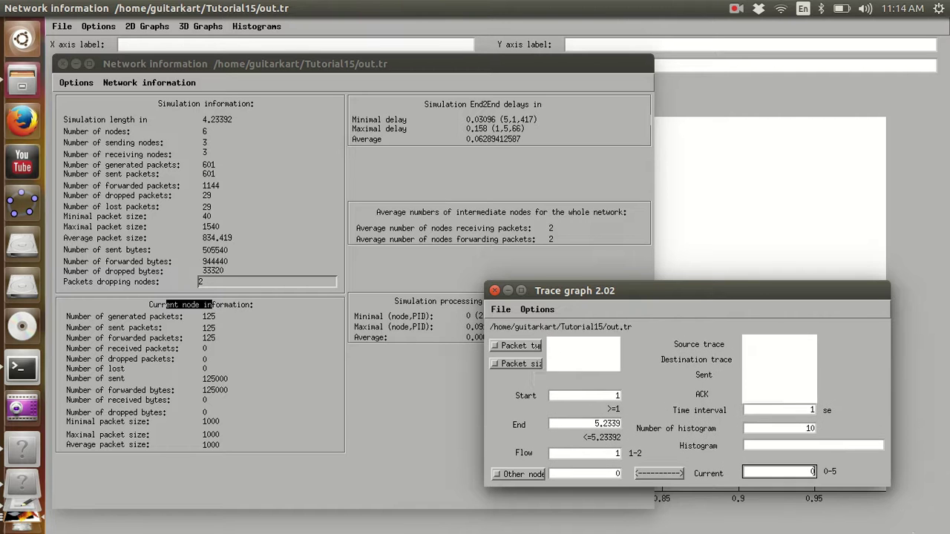
mouse_move(690, 288)
mouse_down()
mouse_move(731, 147)
mouse_move(736, 24)
mouse_move(710, 90)
mouse_up()
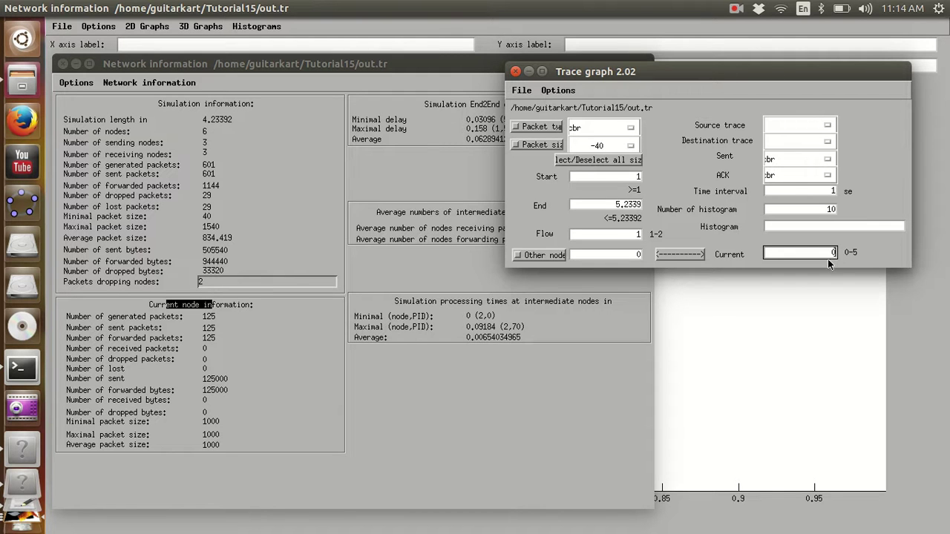
key(BackSpace)
text(3)
key(BackSpace)
text(3)
Step: Reposition the Trace graph window around the network information panels and set the current node to 1
drag(653, 79, 609, 268)
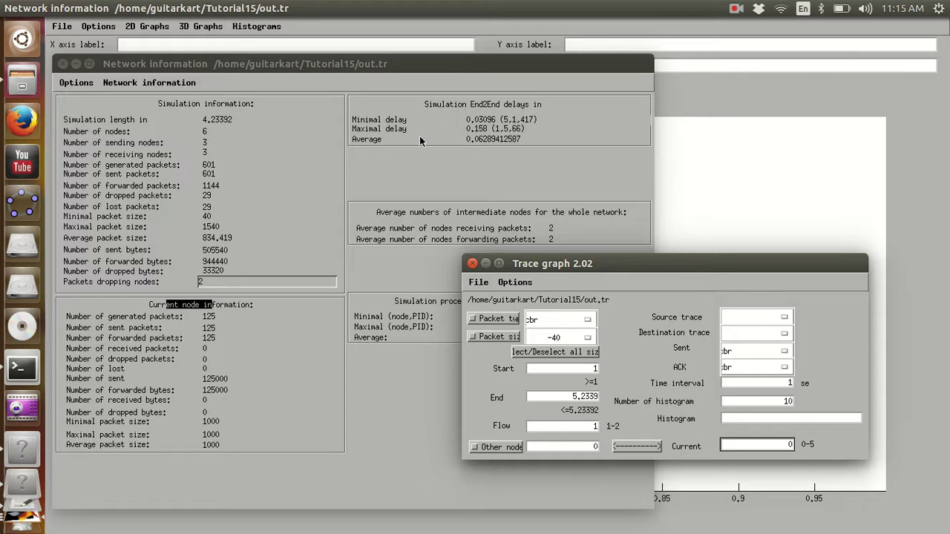
mouse_move(526, 264)
mouse_down()
mouse_move(683, 367)
mouse_move(452, 355)
mouse_up()
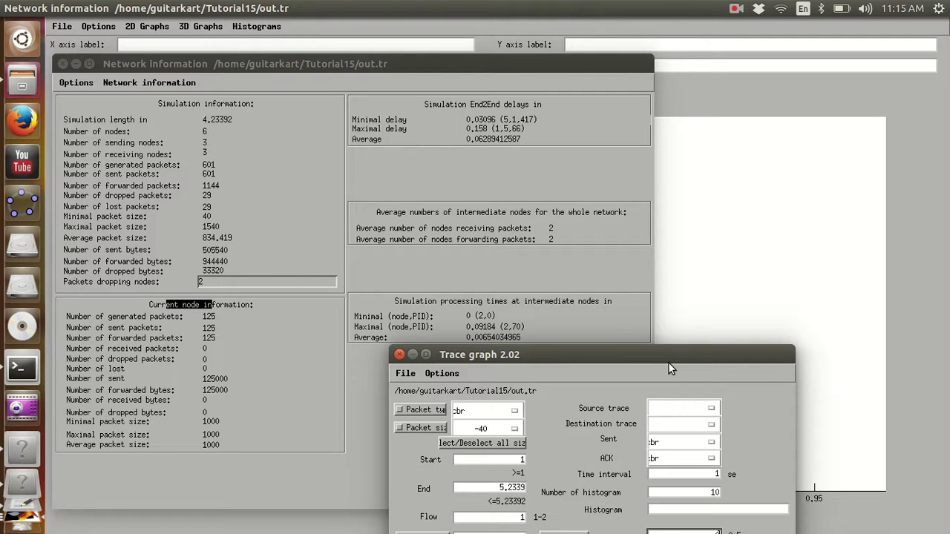
mouse_move(668, 363)
mouse_down()
mouse_move(685, 238)
mouse_move(689, 51)
mouse_move(708, 86)
mouse_up()
drag(755, 266, 772, 264)
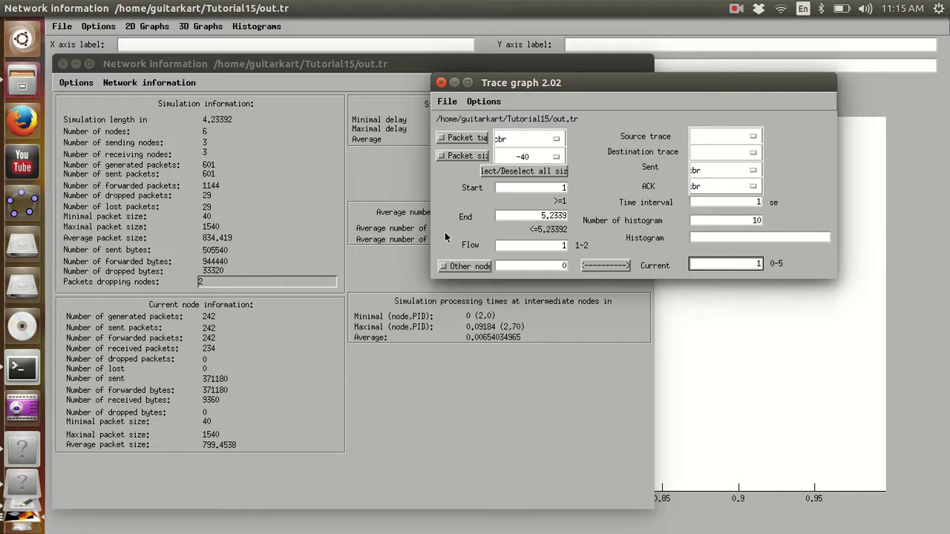
Step: Set the current node to 2 in Trace graph and apply it to the current node information
mouse_move(530, 82)
mouse_down()
mouse_move(478, 308)
mouse_move(515, 430)
mouse_move(520, 83)
mouse_up()
click(731, 265)
text(1)
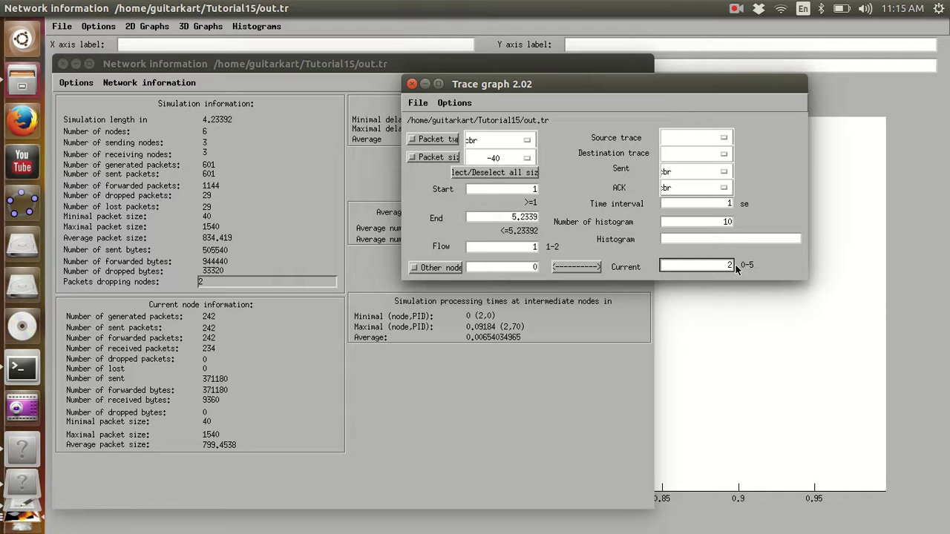
key(Return)
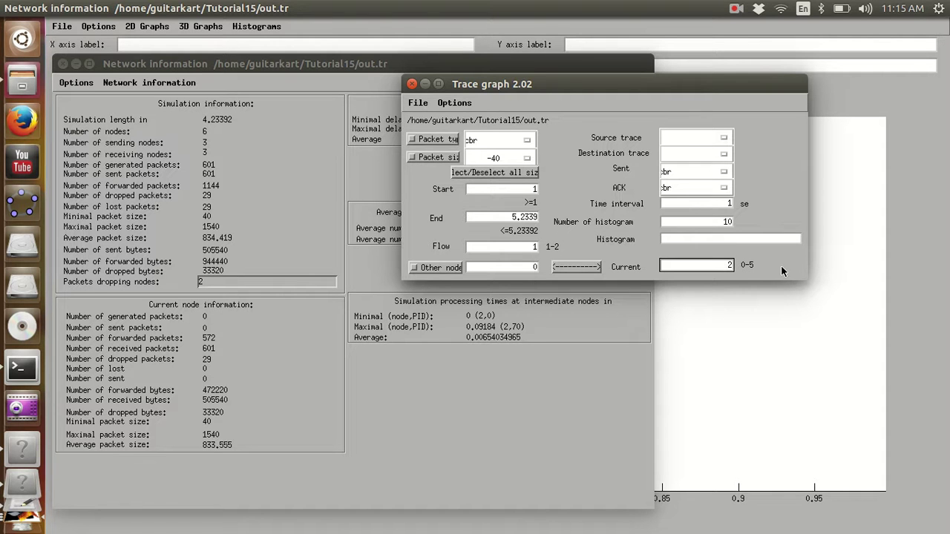
Step: Minimize Trace graph, bring it back up, and move it off the End2End delays and intermediate node averages
click(429, 86)
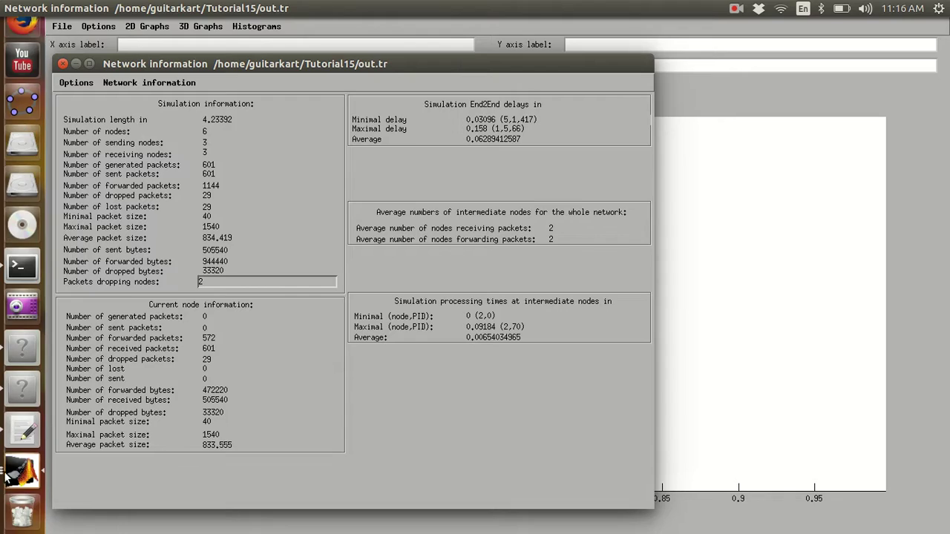
click(37, 474)
click(356, 219)
click(21, 481)
click(414, 444)
drag(603, 83, 673, 192)
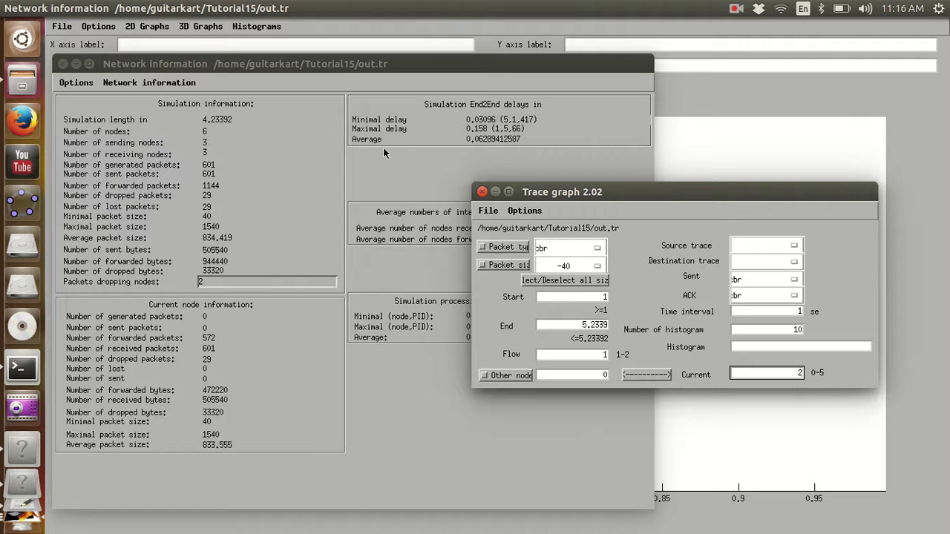
mouse_move(535, 194)
mouse_down()
mouse_move(629, 199)
mouse_move(536, 319)
mouse_up()
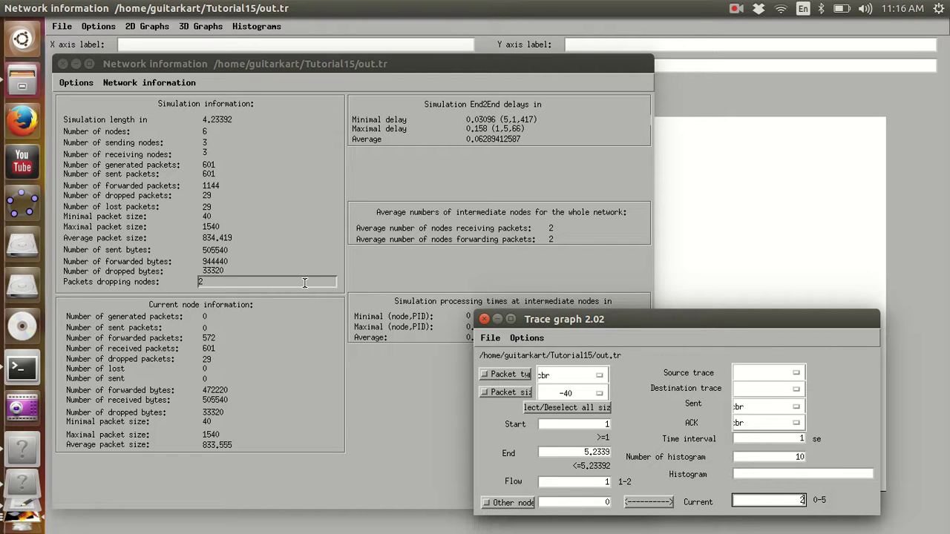
Step: Switch to the Graphs window and look through its available histograms, 2D graphs and graph options
click(256, 27)
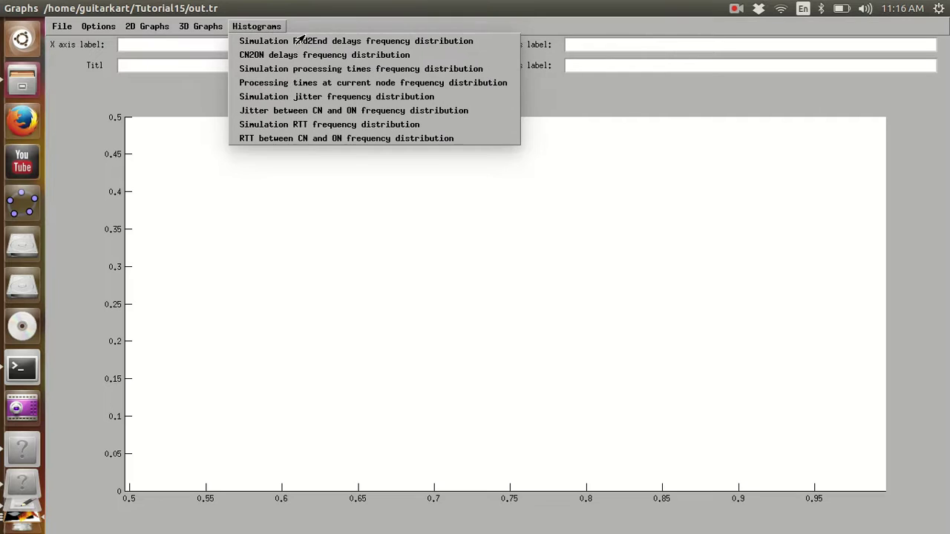
click(571, 26)
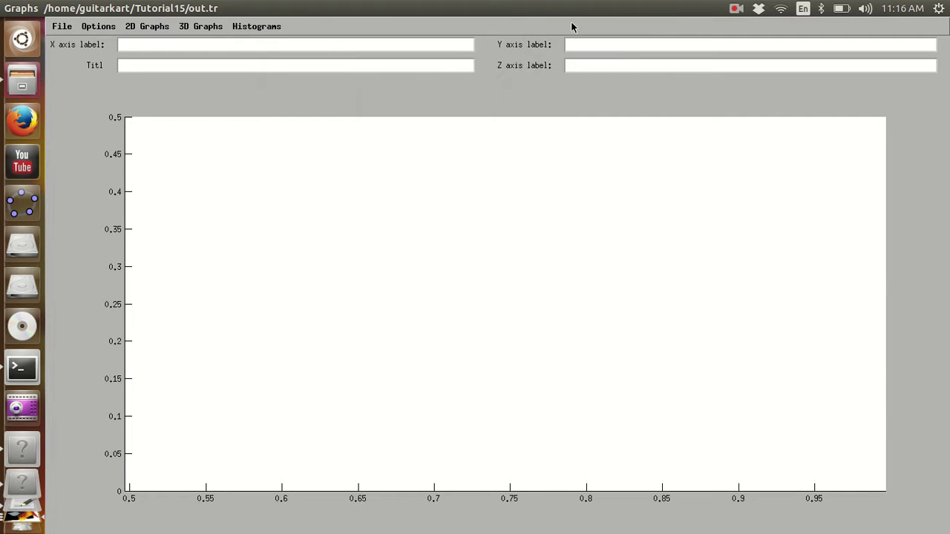
click(132, 28)
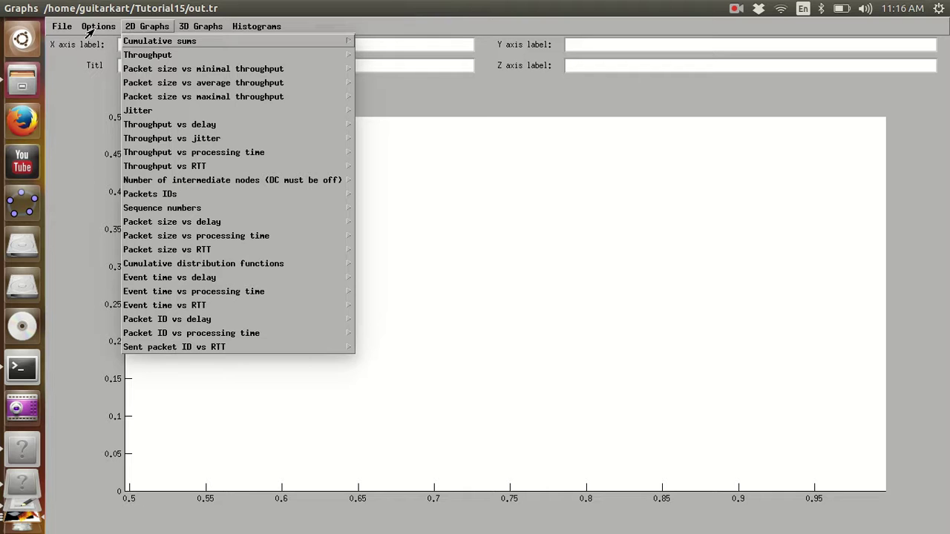
click(92, 29)
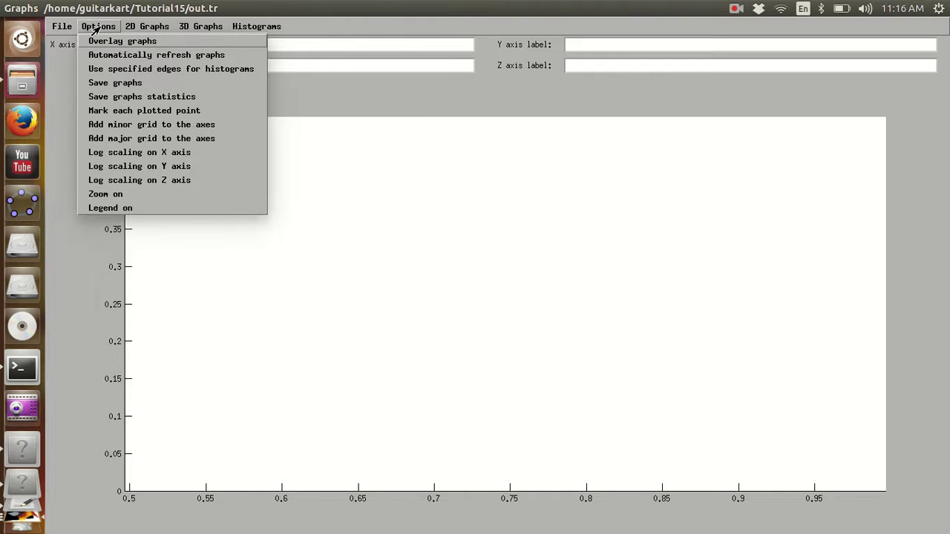
Step: Plot the 2D graph of throughput of generating packets at current node 2
click(128, 29)
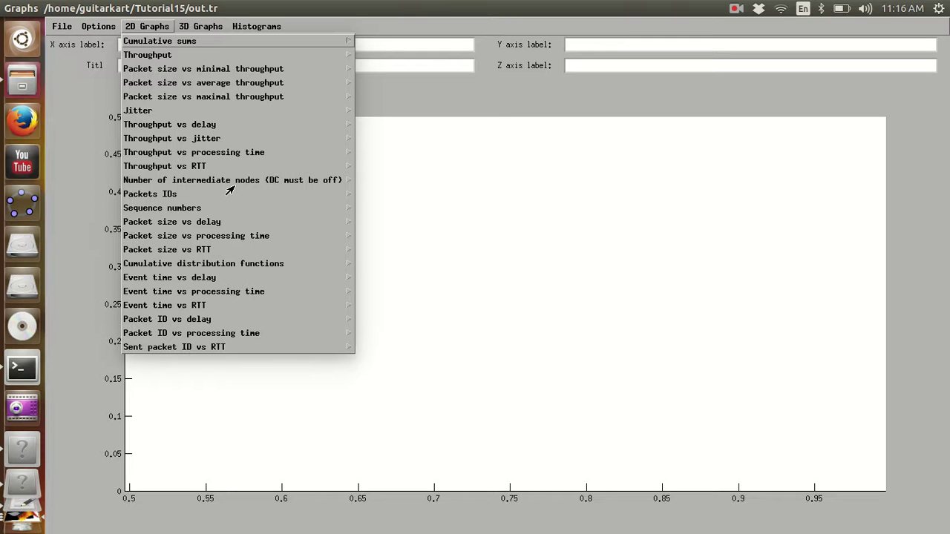
click(227, 56)
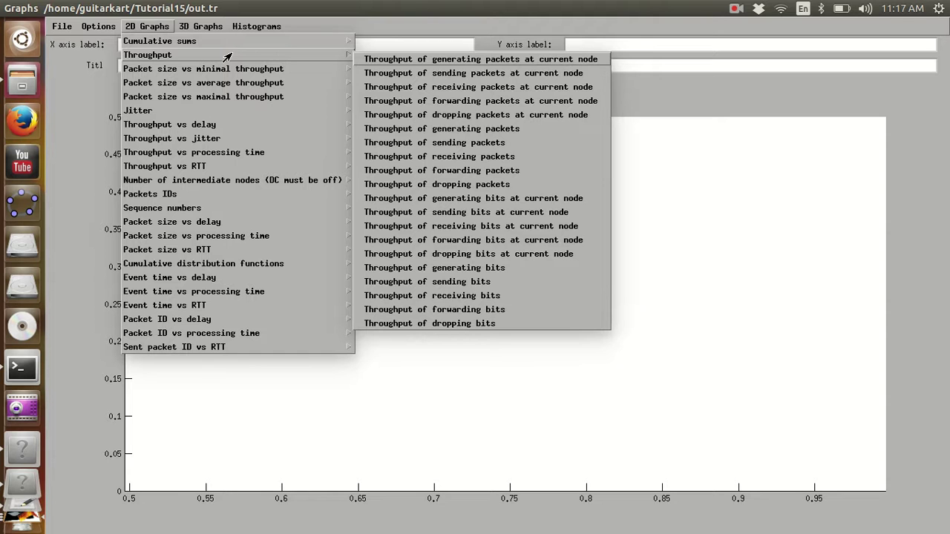
click(393, 59)
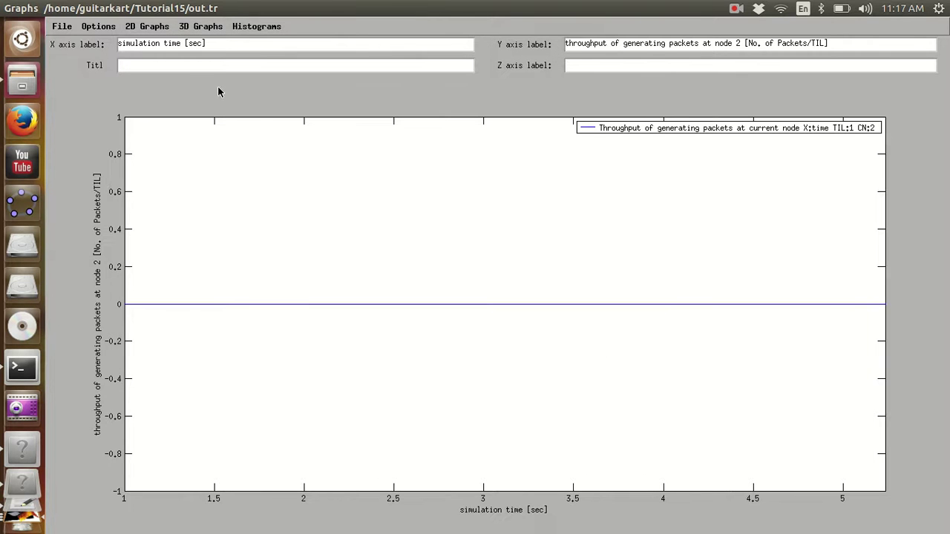
Step: Plot the jitter of generated packets at current node 2 against sequence number
click(149, 30)
mouse_move(159, 59)
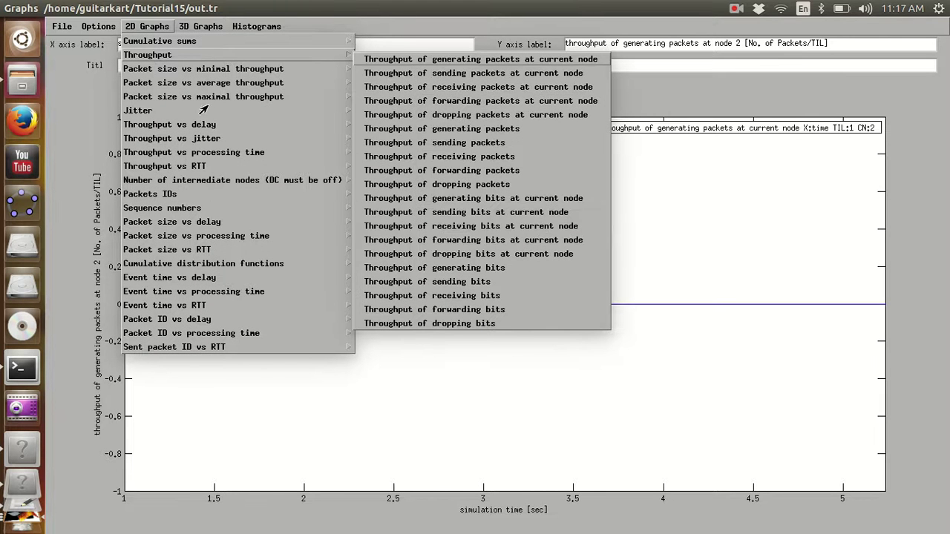
mouse_move(303, 112)
click(406, 119)
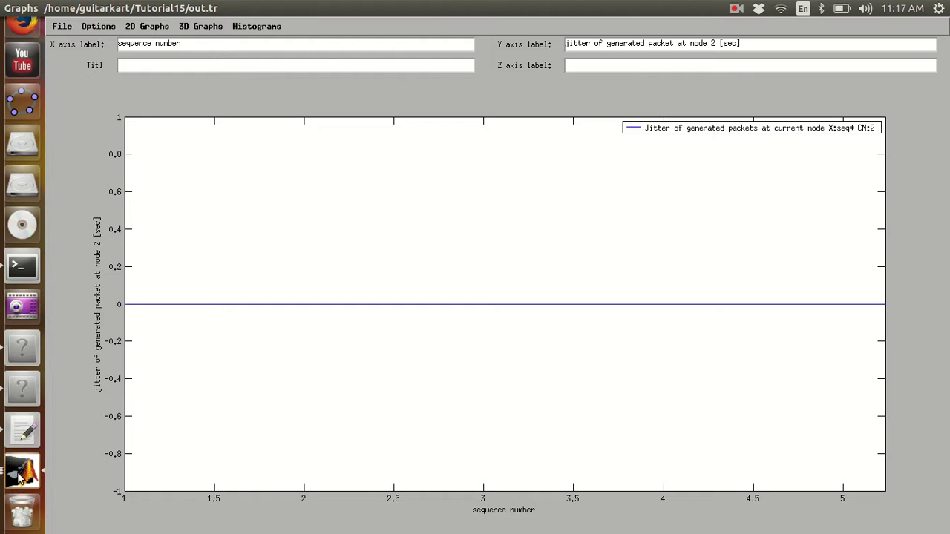
Step: Set the current node to 4 in Trace graph and plot the throughput of receiving packets at that node
click(10, 490)
click(444, 427)
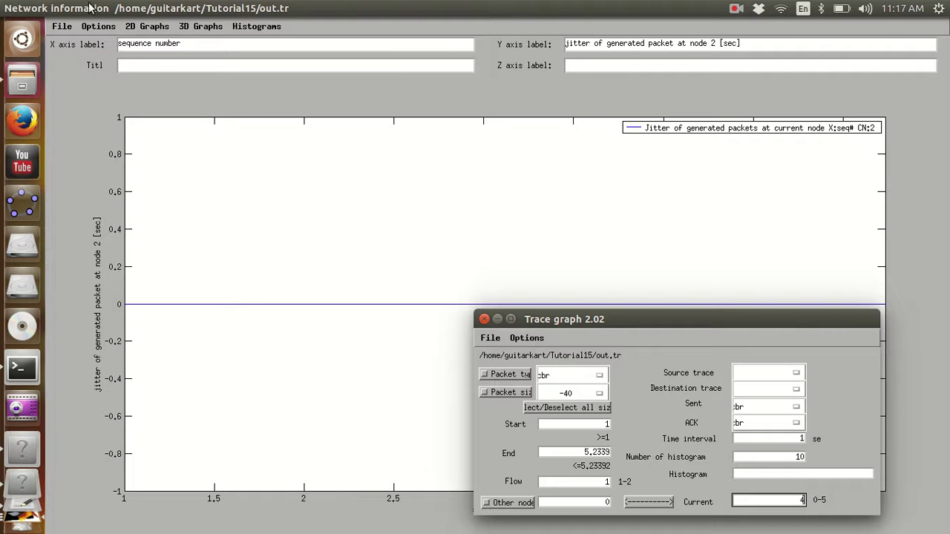
click(147, 29)
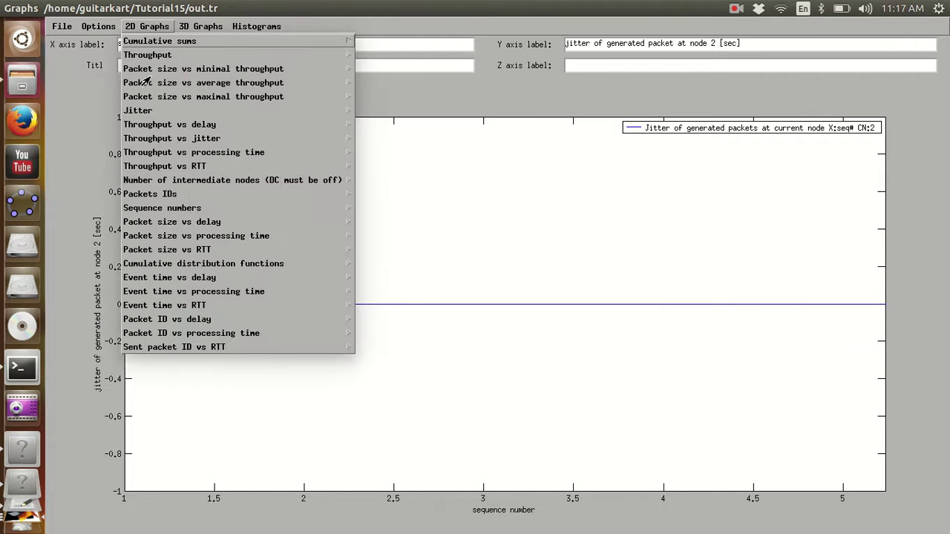
mouse_move(145, 57)
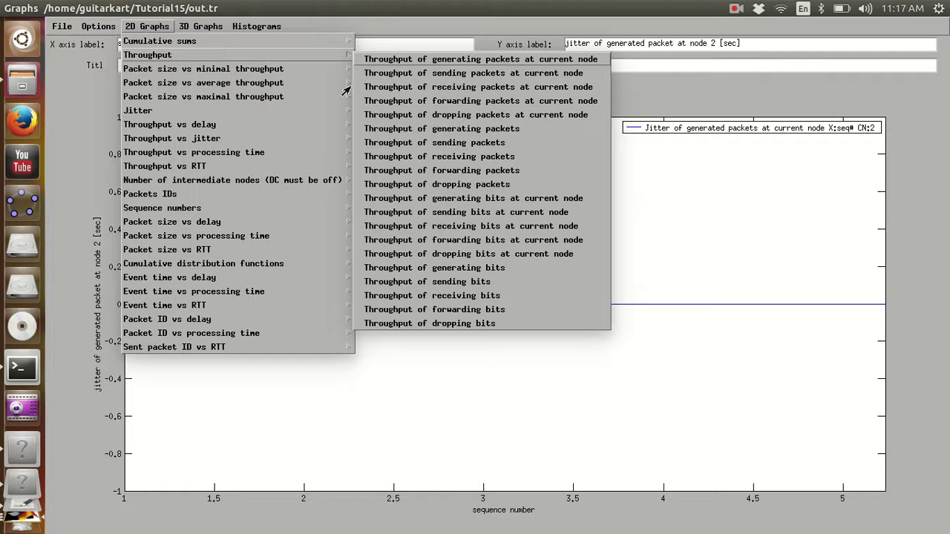
click(417, 88)
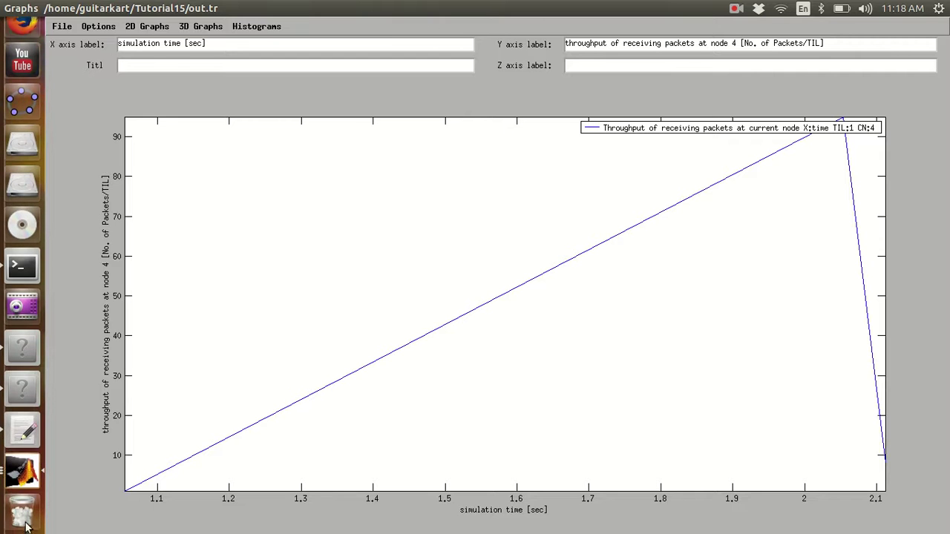
Step: Change the current node to 5 in Trace graph and plot its throughput of receiving packets
click(25, 486)
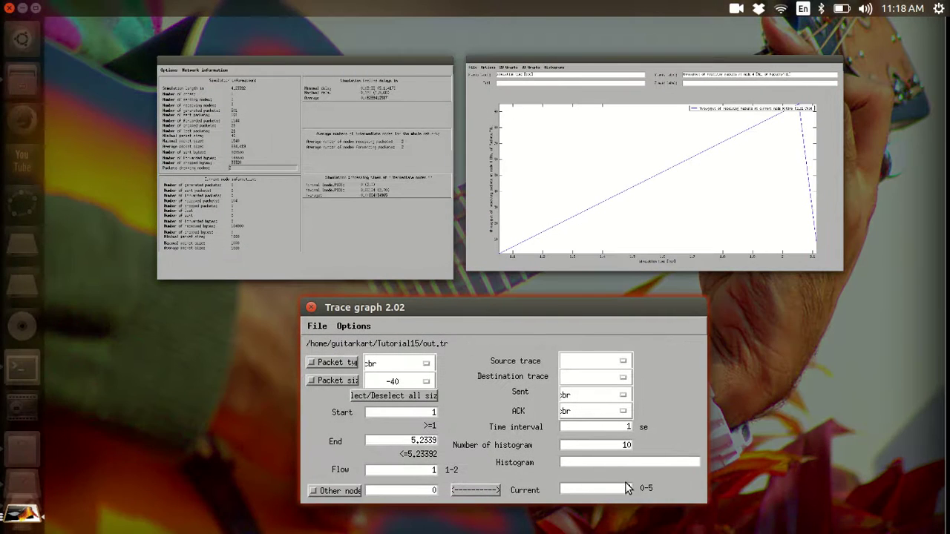
click(629, 489)
click(800, 502)
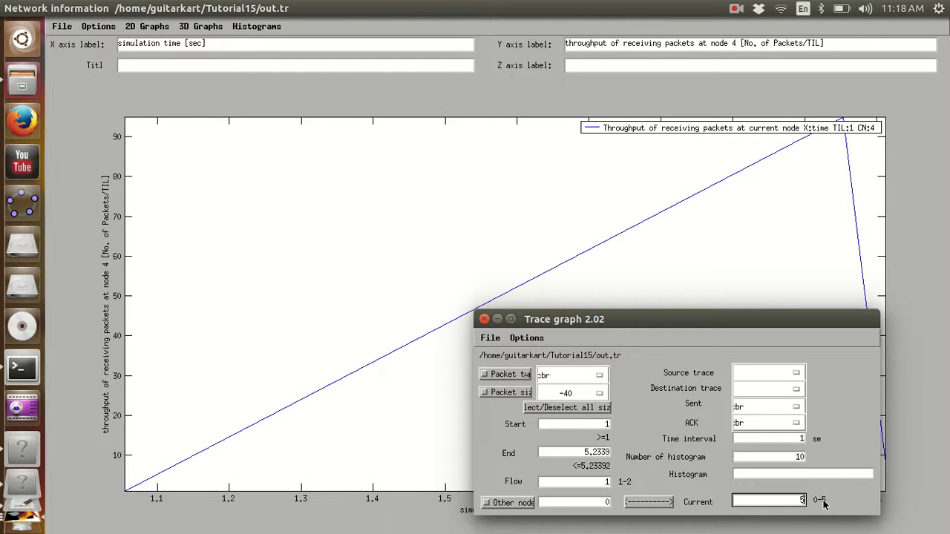
click(152, 26)
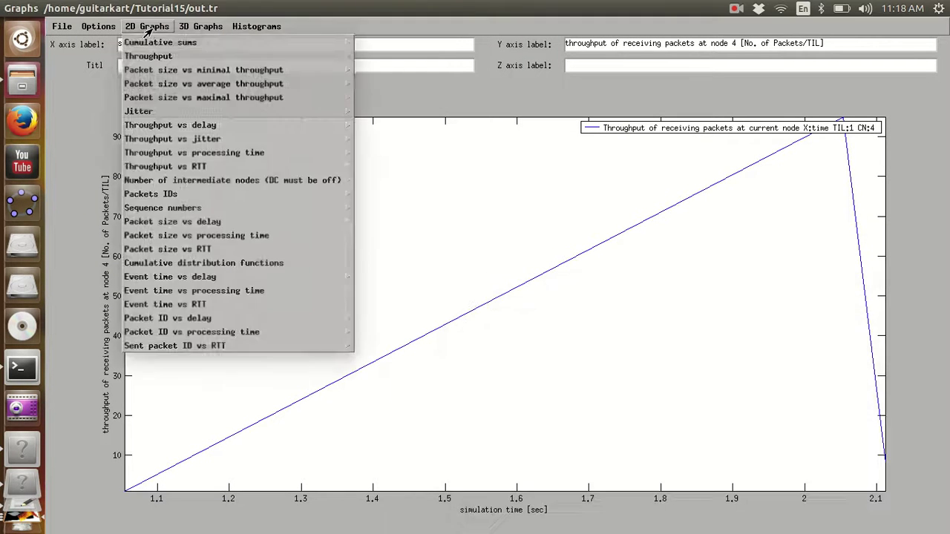
mouse_move(152, 56)
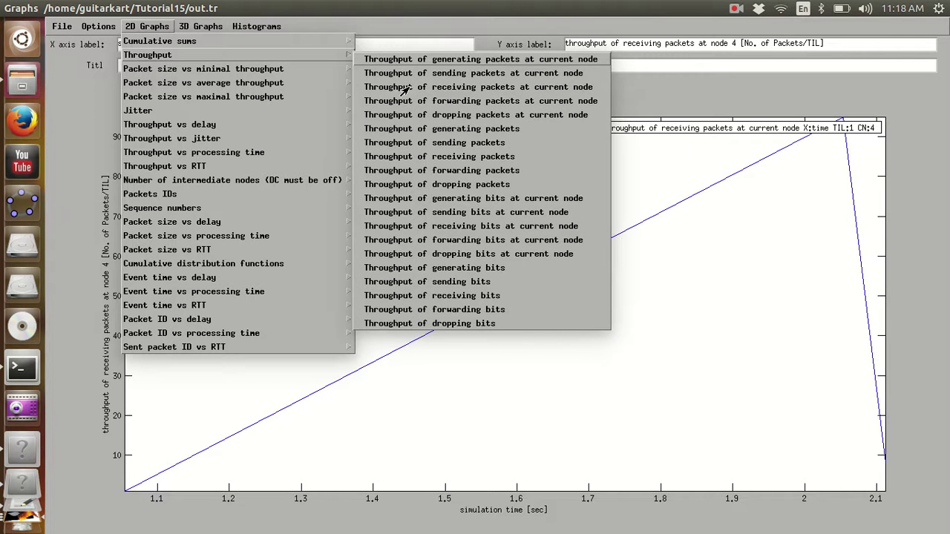
click(407, 88)
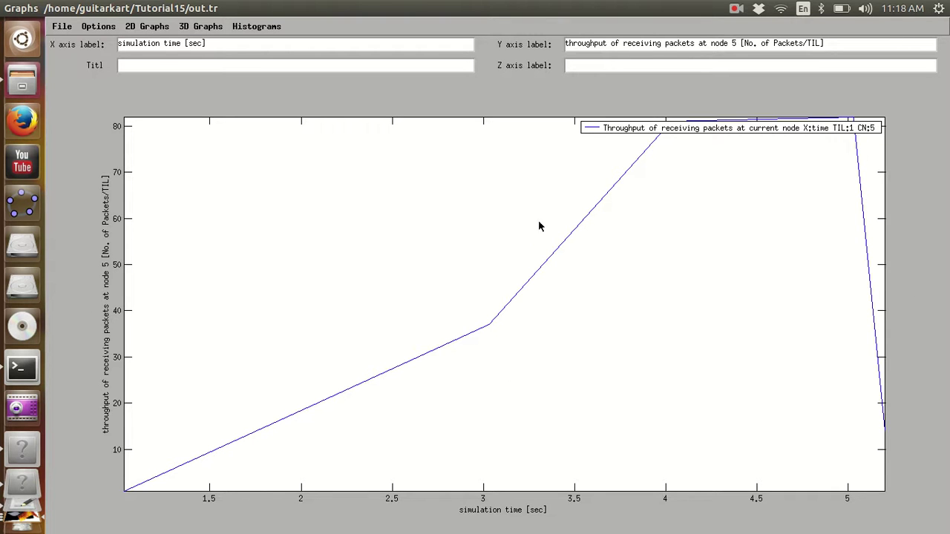
Step: Plot the 2D graph of packet size vs minimal simulation End2End delay
click(126, 28)
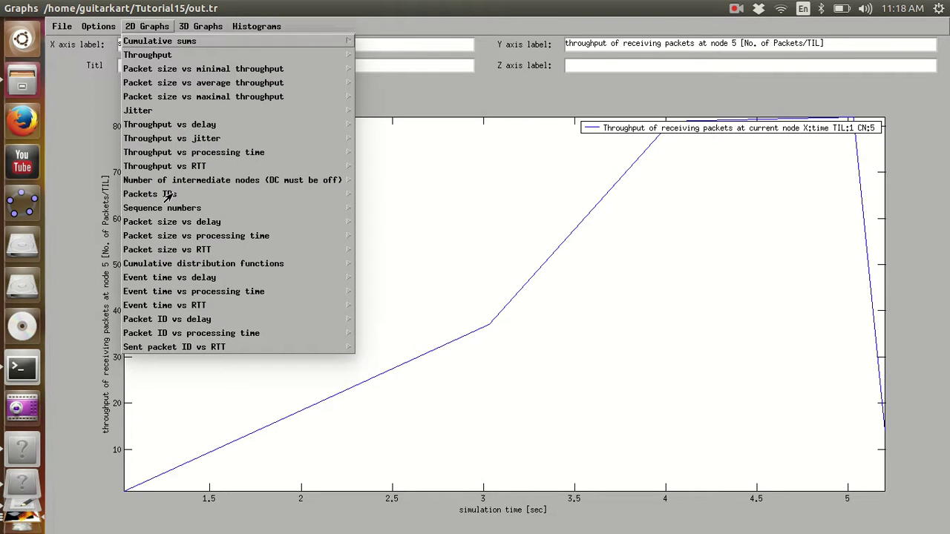
click(190, 222)
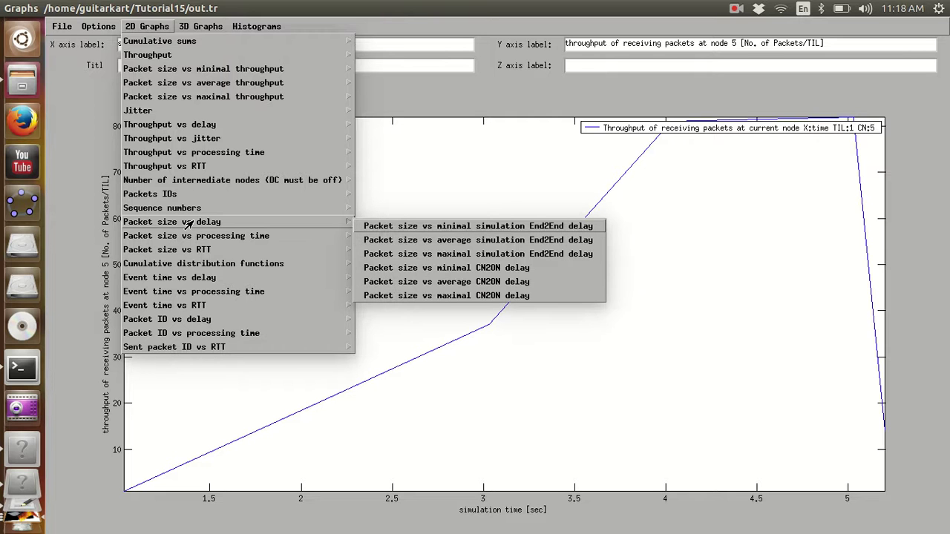
click(410, 227)
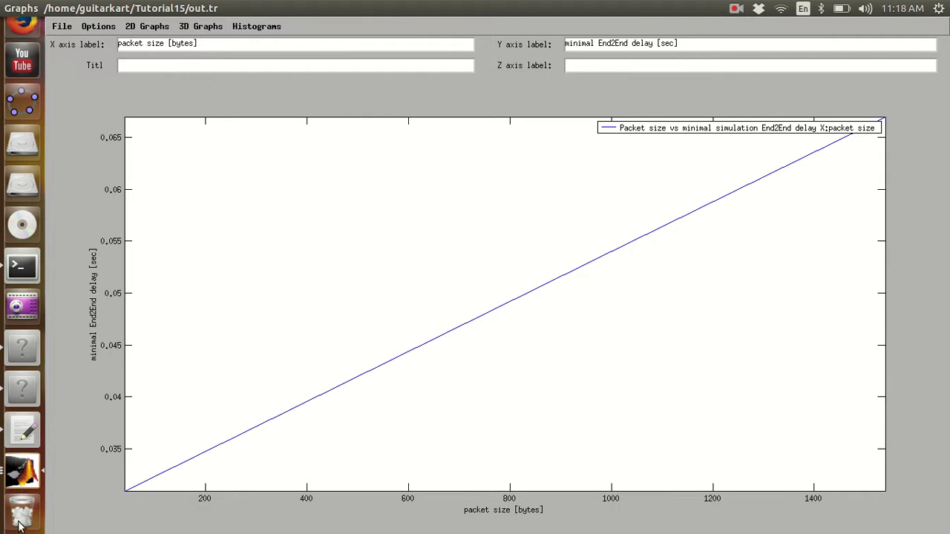
Step: Set the current node to 1 in Trace graph and minimize its settings window
click(21, 475)
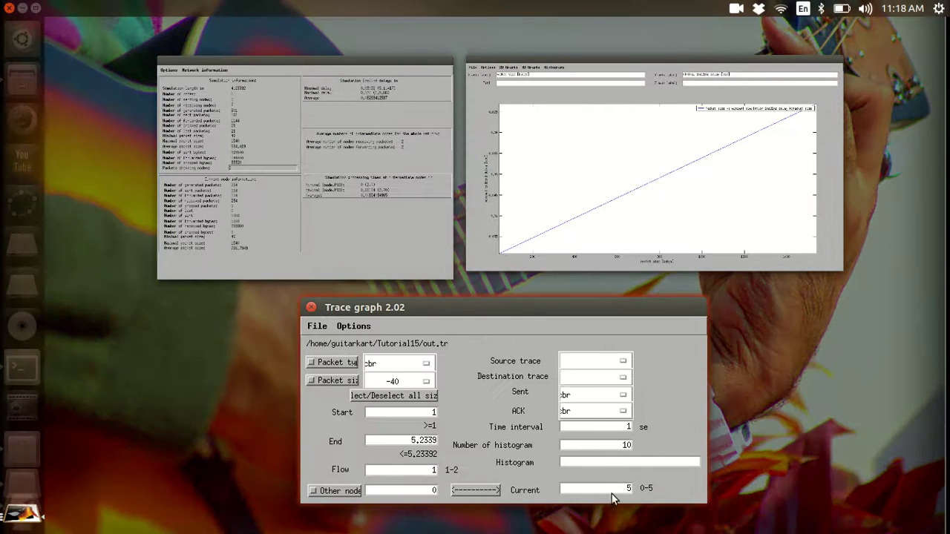
click(613, 502)
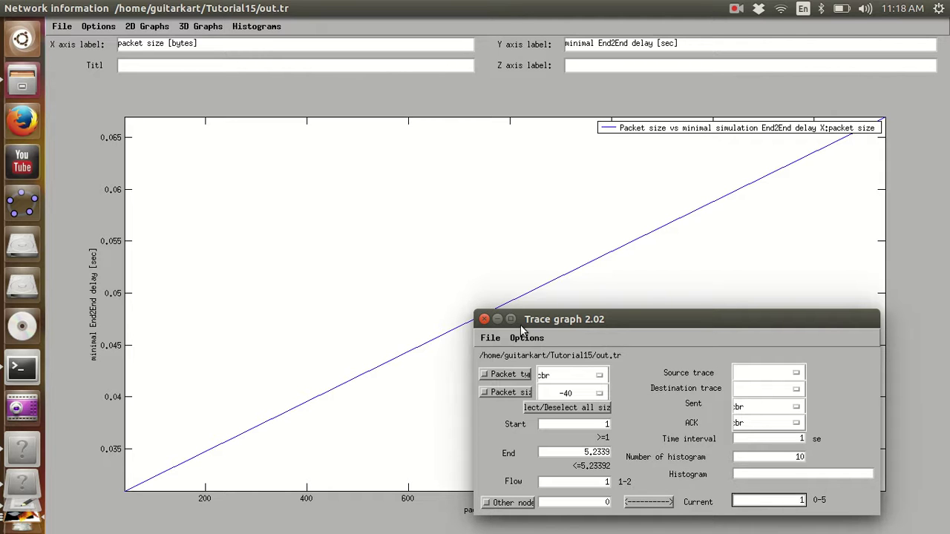
click(498, 320)
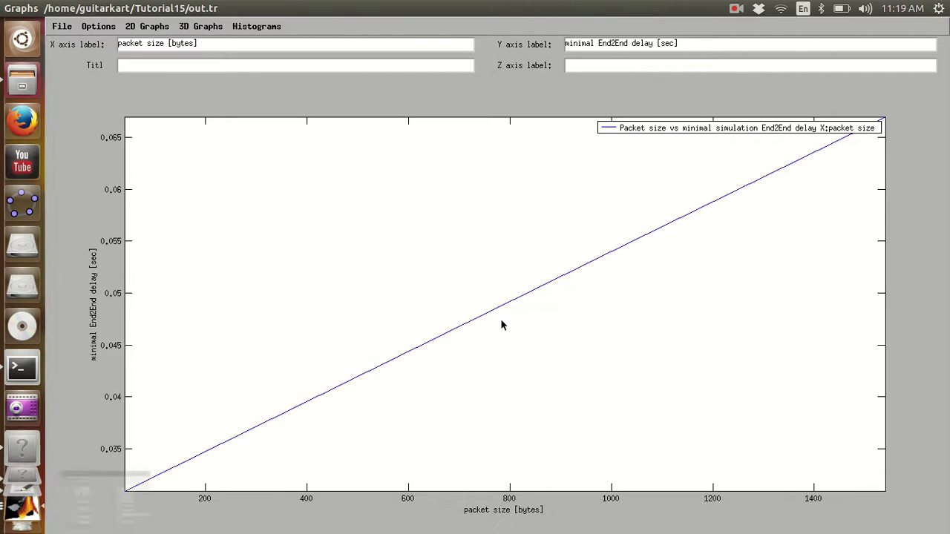
Step: Plot the 2D graph of throughput of sending bits vs minimal simulation End2End delays
click(135, 27)
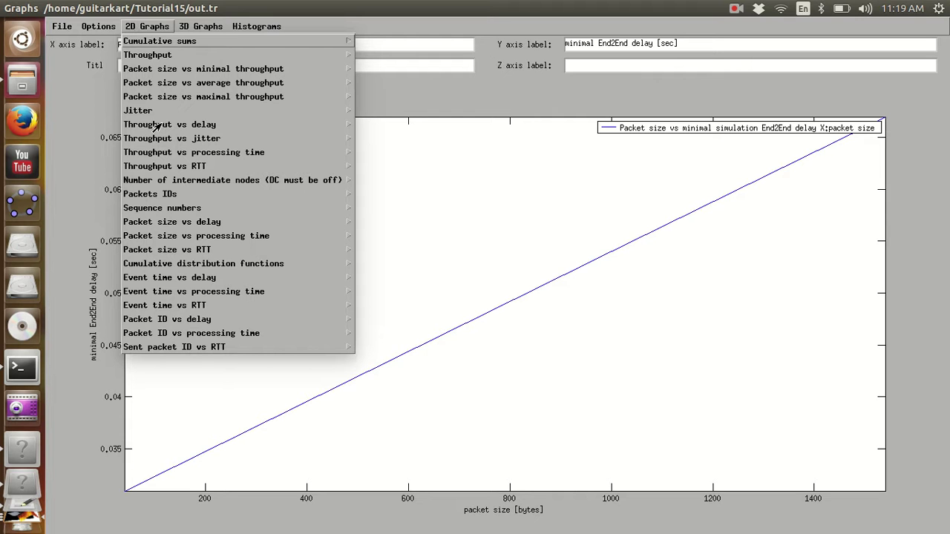
mouse_move(156, 126)
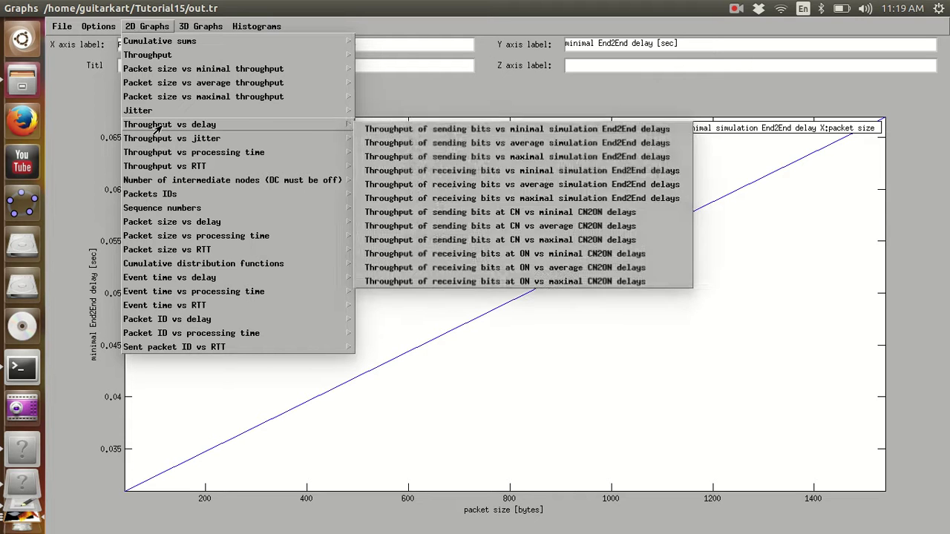
click(392, 129)
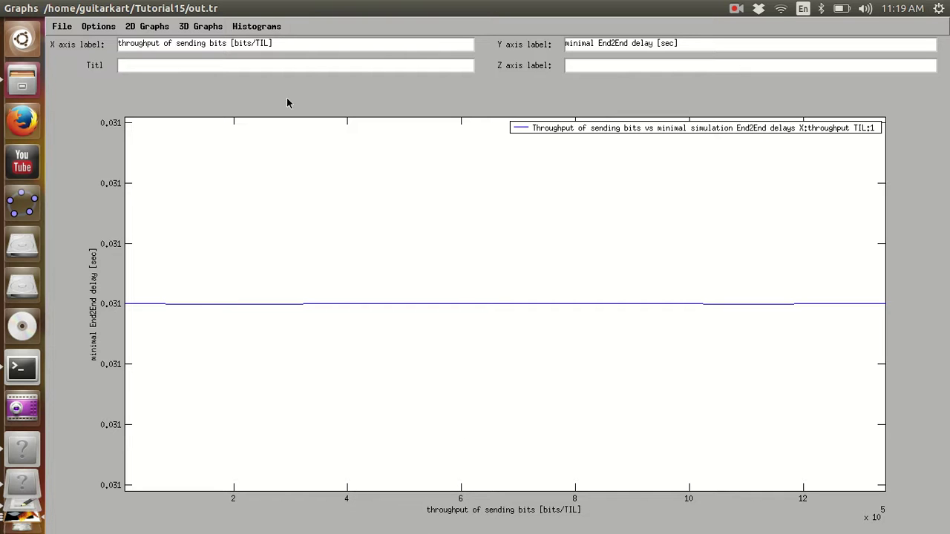
Step: Plot the 3D graph of numbers of sent bytes at all the nodes
click(203, 28)
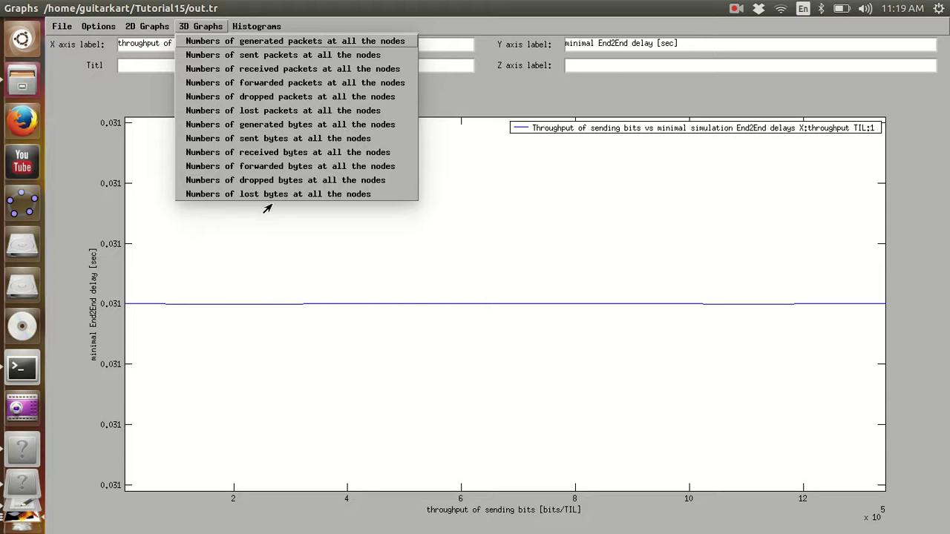
click(241, 143)
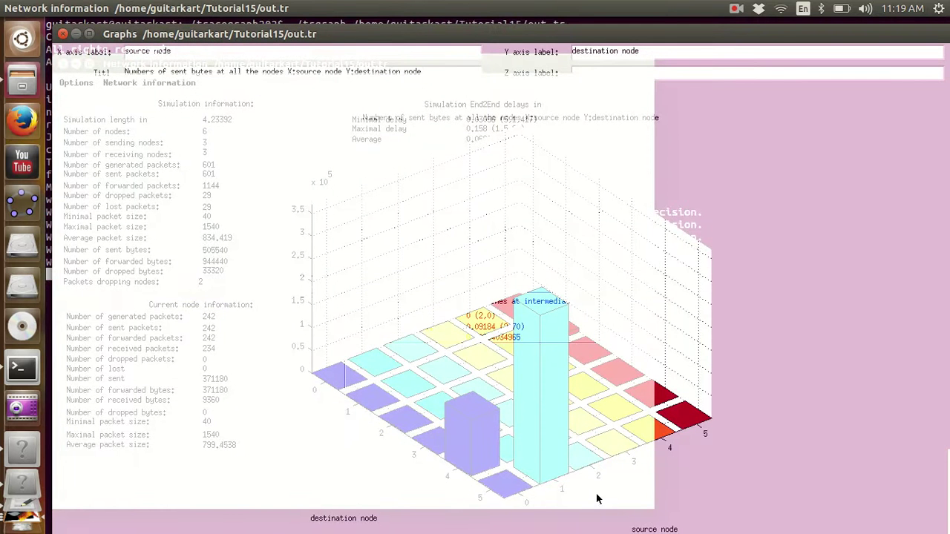
drag(530, 496, 555, 340)
scroll(34, 285, down, 3)
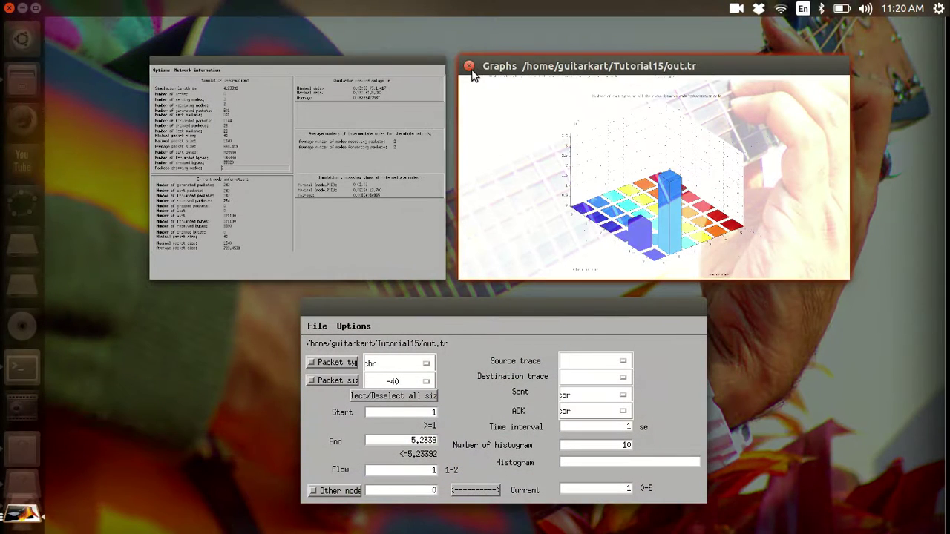
Step: Quit Trace graph with all its windows and relaunch trgraph on Tutorial15/out.tr from the terminal
click(467, 70)
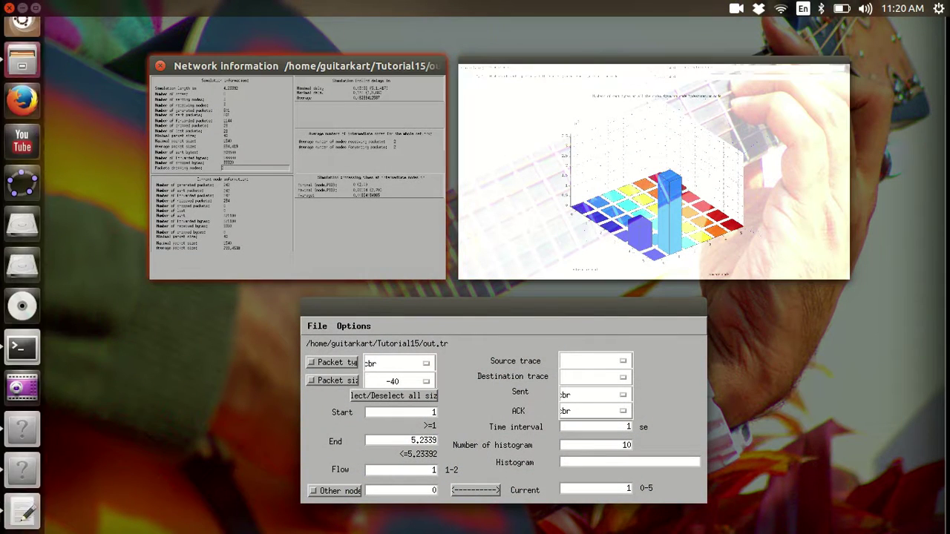
right_click(22, 471)
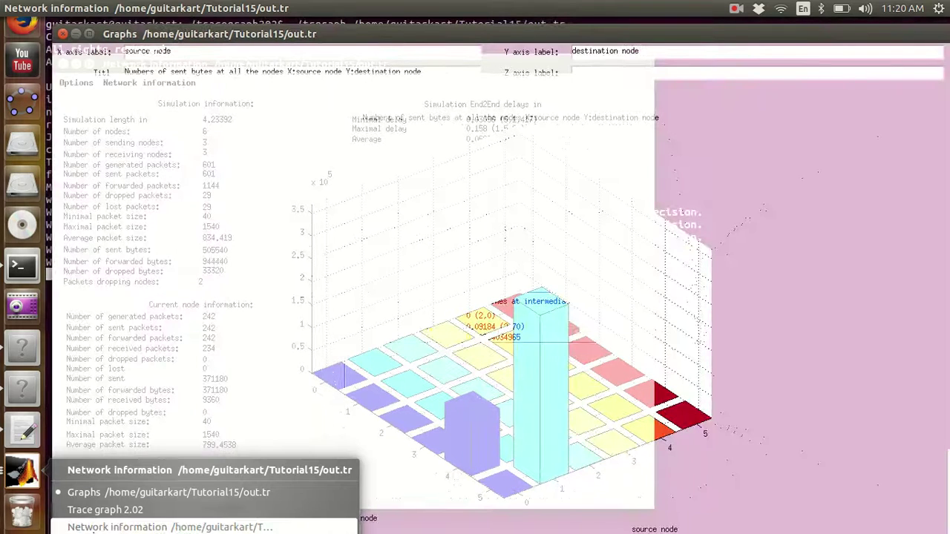
right_click(33, 481)
click(61, 502)
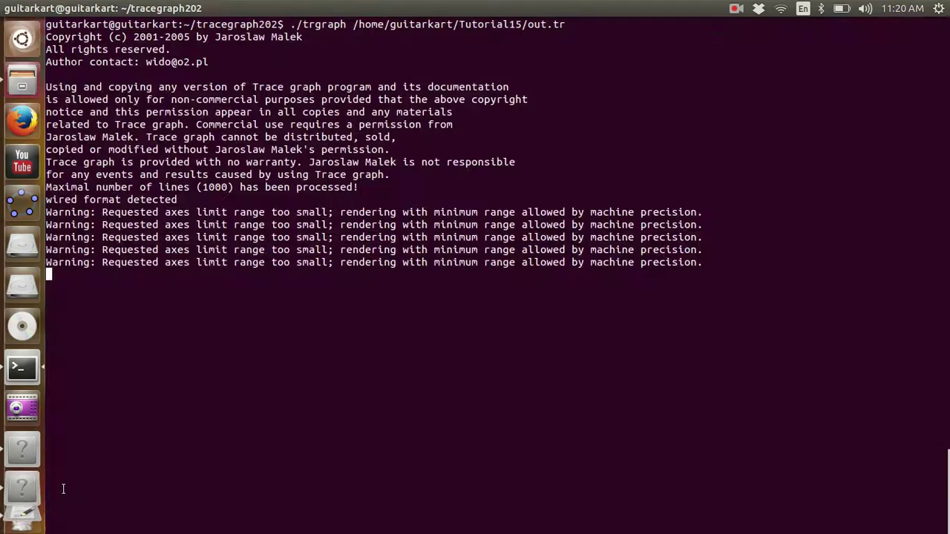
key(Up)
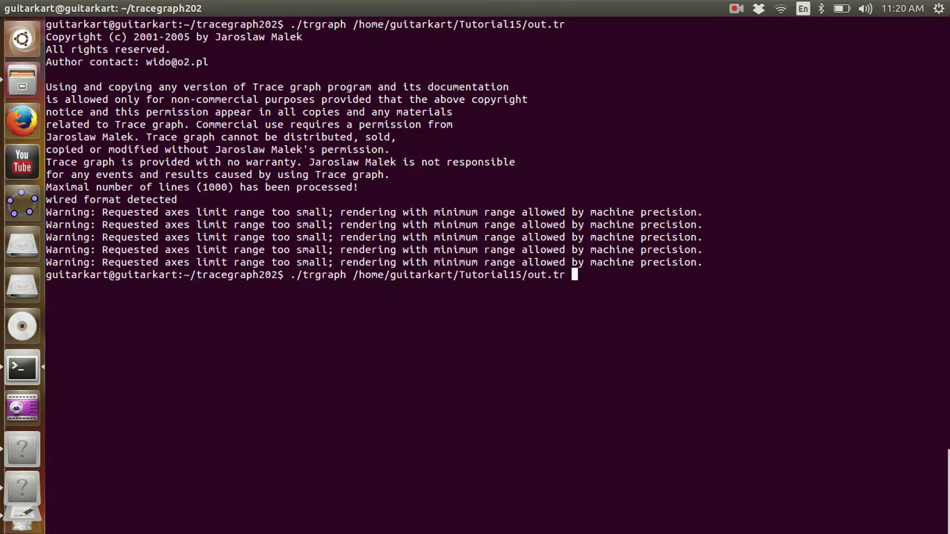
key(Return)
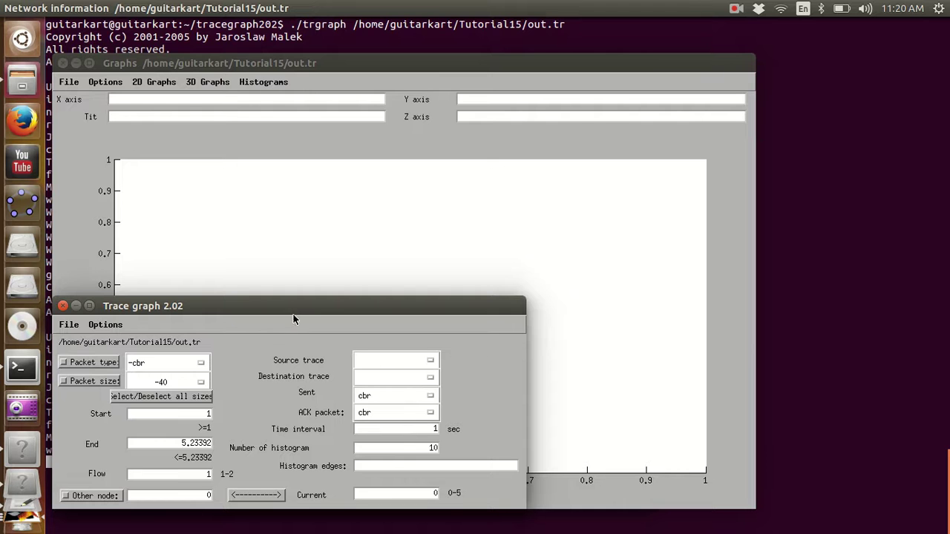
Step: Plot the 3D graph of numbers of dropped packets at all the nodes, and quit Trace graph
drag(302, 309, 382, 265)
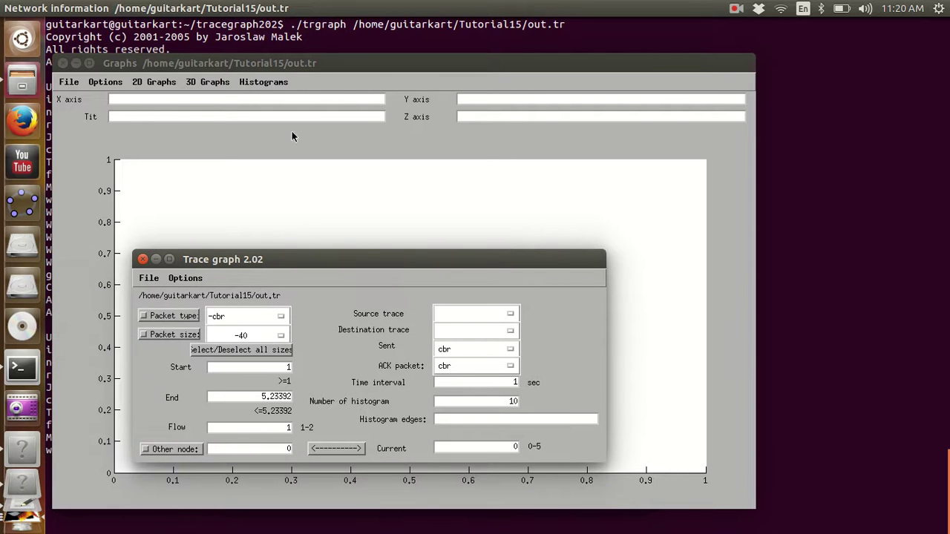
click(209, 83)
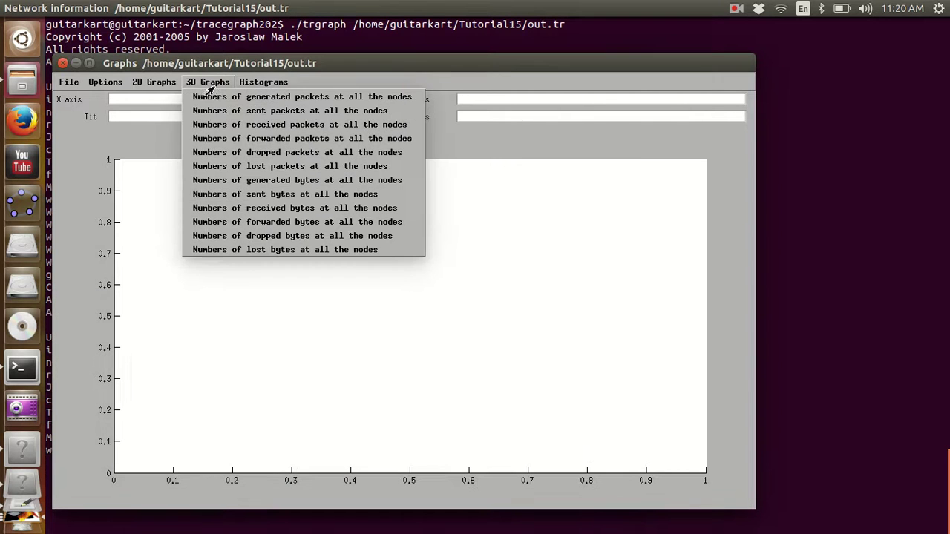
click(221, 153)
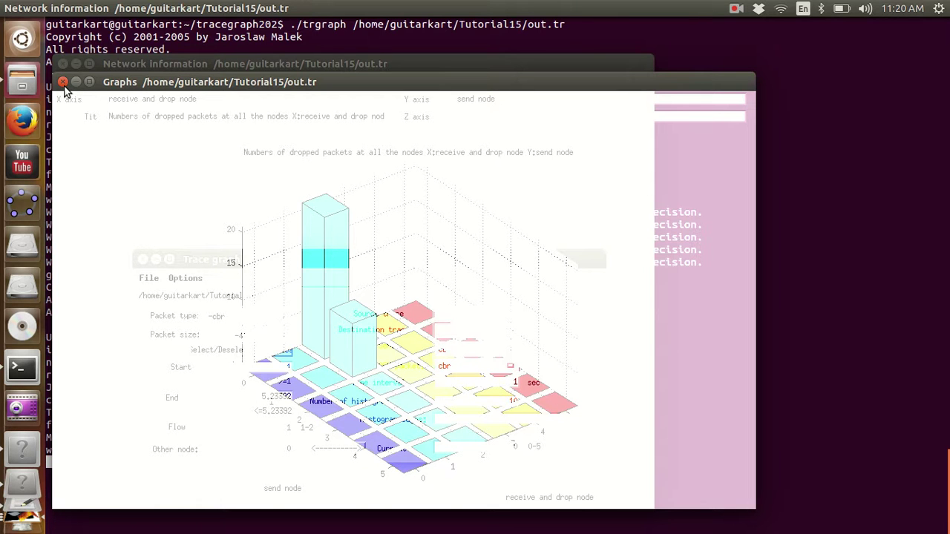
right_click(33, 481)
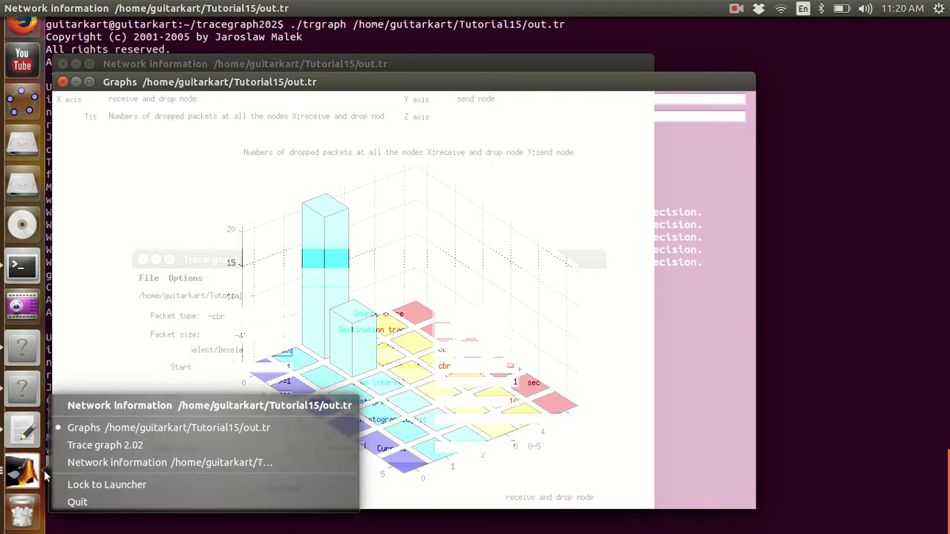
click(70, 501)
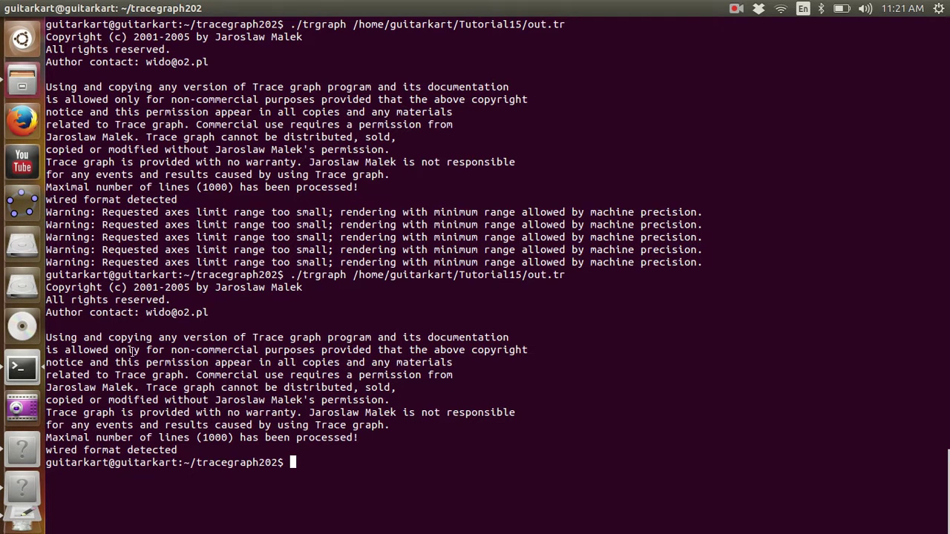
click(739, 8)
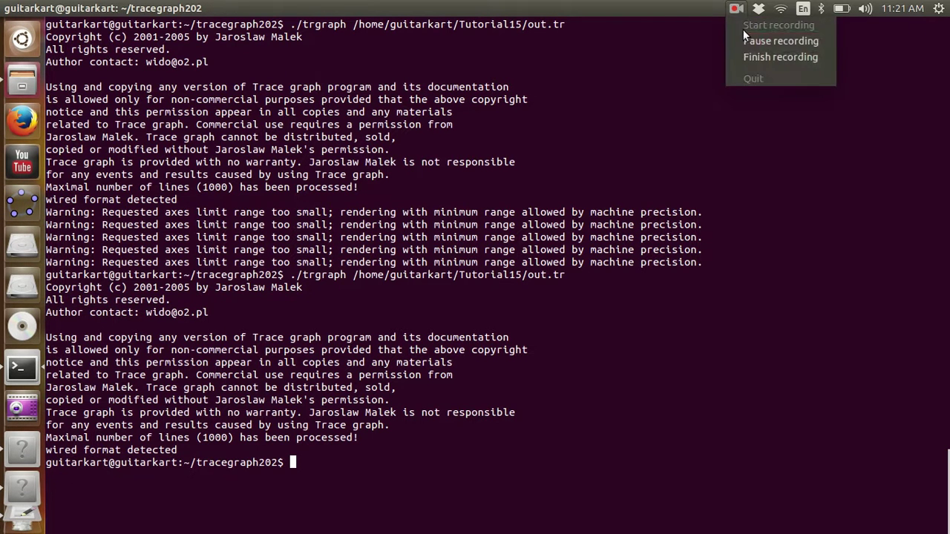